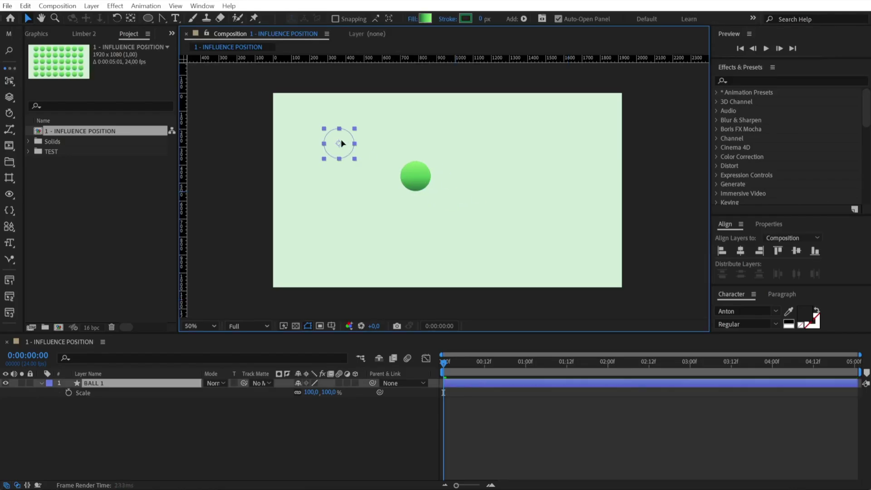
# - Place BALL 1 near the composition's upper-left corner and duplicate it downward into an evenly spaced column of five balls
pyautogui.moveTo(341, 144); pyautogui.dragTo(332, 136)
pyautogui.scroll(-2, 386, 180)
pyautogui.hotkey('ctrl', 'd')
pyautogui.hotkey('ctrl', 'd')
pyautogui.hotkey('shift', 'Down')
pyautogui.hotkey('shift', 'Down')
pyautogui.hotkey('shift', 'Down')
pyautogui.hotkey('shift', 'Down')
pyautogui.hotkey('shift', 'Down')
pyautogui.hotkey('shift', 'Down')
pyautogui.hotkey('shift', 'Down')
pyautogui.hotkey('shift', 'Down')
pyautogui.hotkey('ctrl', 'd')
pyautogui.hotkey('ctrl', 'd')
# - Duplicate the five-ball column, label the copies Cyan, and shift them right to form a second column
pyautogui.hotkey('ctrl', 'a')
pyautogui.hotkey('ctrl', 'd')
pyautogui.click(48, 396)
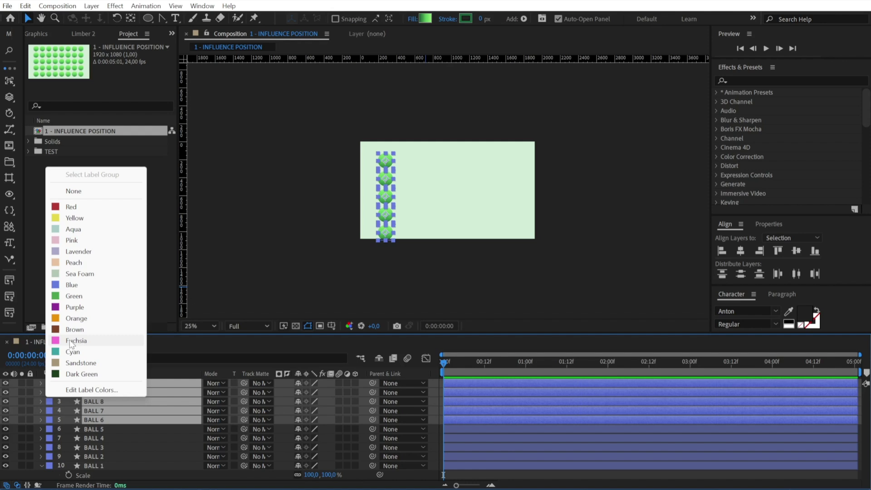
pyautogui.click(72, 352)
pyautogui.hotkey('shift', 'Right')
pyautogui.hotkey('shift', 'Right')
pyautogui.hotkey('shift', 'Right')
pyautogui.hotkey('shift', 'Right')
pyautogui.hotkey('shift', 'Right')
# - Duplicate the ball columns repeatedly and shift the copies right to build a grid of eight columns and five rows
pyautogui.click(113, 463)
pyautogui.keyDown('shift'); pyautogui.click(120, 385); pyautogui.keyUp('shift')
pyautogui.hotkey('ctrl', 'd')
pyautogui.hotkey('shift', 'Right')
pyautogui.hotkey('shift', 'Right')
pyautogui.hotkey('shift', 'Right')
pyautogui.hotkey('shift', 'Right')
pyautogui.hotkey('shift', 'Right')
pyautogui.hotkey('shift', 'Right')
pyautogui.hotkey('shift', 'Right')
pyautogui.hotkey('shift', 'Right')
pyautogui.hotkey('shift', 'Right')
pyautogui.hotkey('shift', 'Right')
pyautogui.hotkey('ctrl', 'a')
pyautogui.hotkey('ctrl', 'd')
pyautogui.hotkey('shift', 'Right')
pyautogui.hotkey('shift', 'Right')
pyautogui.hotkey('shift', 'Right')
pyautogui.hotkey('shift', 'Right')
pyautogui.hotkey('shift', 'Right')
pyautogui.hotkey('shift', 'Right')
pyautogui.hotkey('shift', 'Right')
pyautogui.hotkey('shift', 'Right')
pyautogui.hotkey('shift', 'Right')
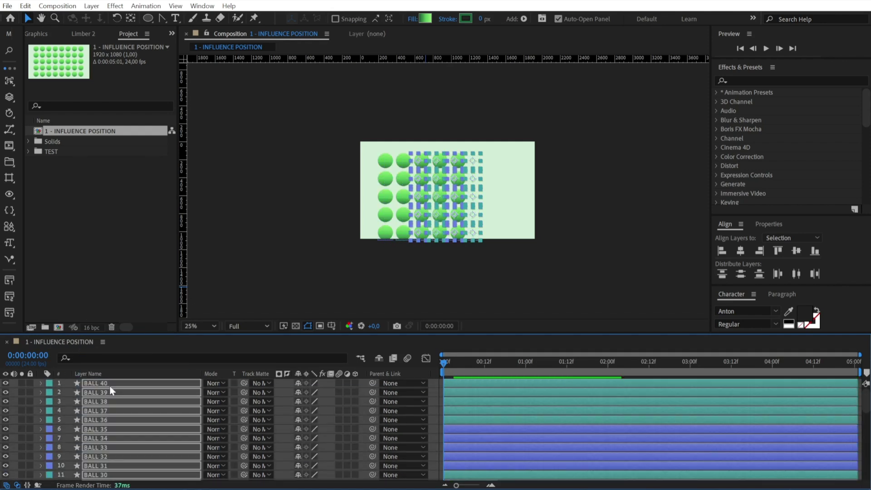
pyautogui.hotkey('shift', 'Right')
pyautogui.hotkey('shift', 'Right')
pyautogui.hotkey('shift', 'Right')
pyautogui.hotkey('shift', 'Right')
pyautogui.hotkey('shift', 'Right')
pyautogui.hotkey('shift', 'Right')
pyautogui.hotkey('shift', 'Right')
pyautogui.hotkey('shift', 'Right')
pyautogui.hotkey('shift', 'Right')
pyautogui.hotkey('shift', 'Right')
pyautogui.hotkey('shift', 'Right')
# - Select all 40 ball layers and centre the grid within the composition
pyautogui.click(305, 302)
pyautogui.hotkey('shift', '/')
pyautogui.click(477, 384)
pyautogui.scroll(-10, 478, 412)
pyautogui.keyDown('shift'); pyautogui.click(477, 466); pyautogui.keyUp('shift')
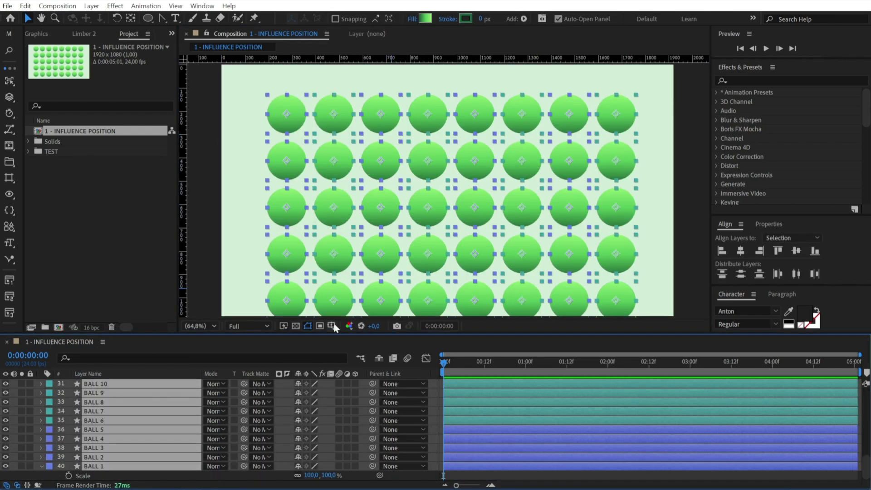
pyautogui.click(224, 72)
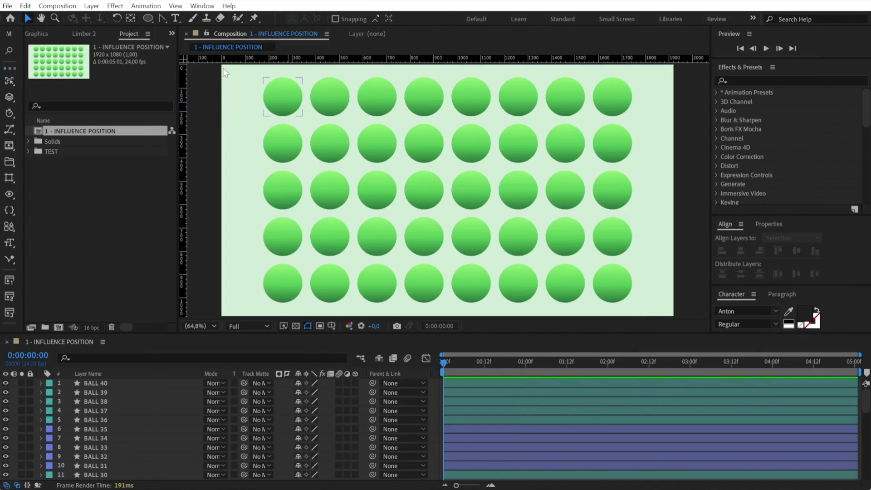
# - Add a null object to the composition and name it NULL
pyautogui.click(90, 8)
pyautogui.moveTo(101, 19)
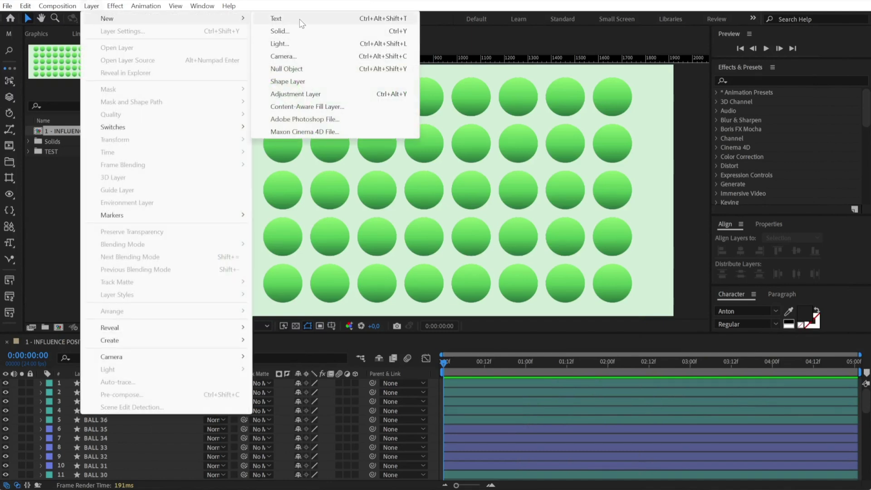
pyautogui.click(299, 69)
pyautogui.click(89, 383)
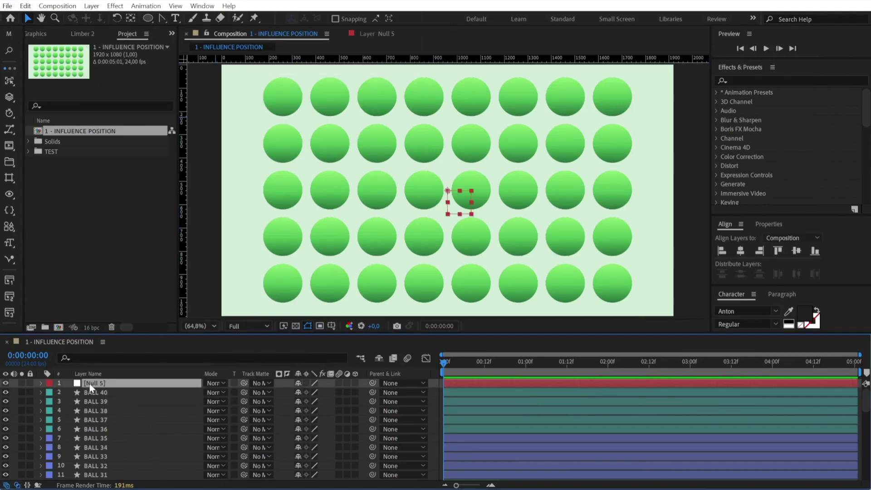
pyautogui.press('Return')
pyautogui.write('NULL')
# - Add a second null object with an Orange label and name it CONTROLLER
pyautogui.click(90, 6)
pyautogui.moveTo(101, 19)
pyautogui.click(299, 69)
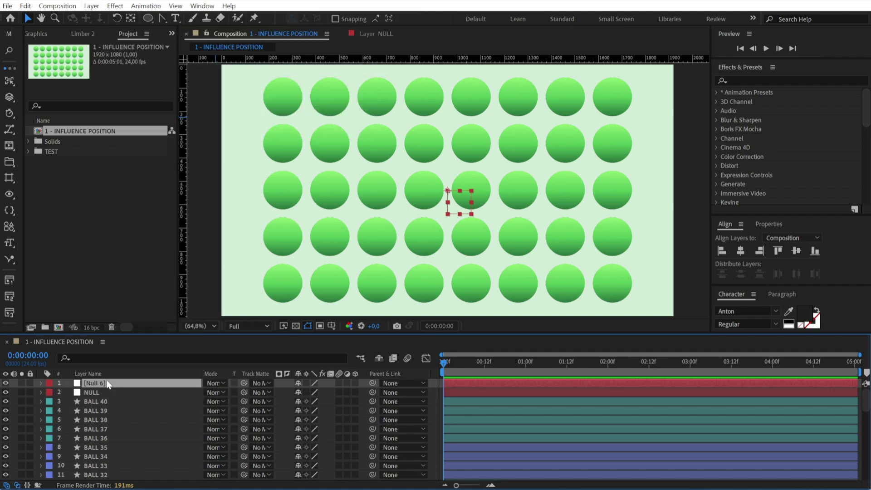
pyautogui.click(50, 383)
pyautogui.click(76, 306)
pyautogui.press('Return')
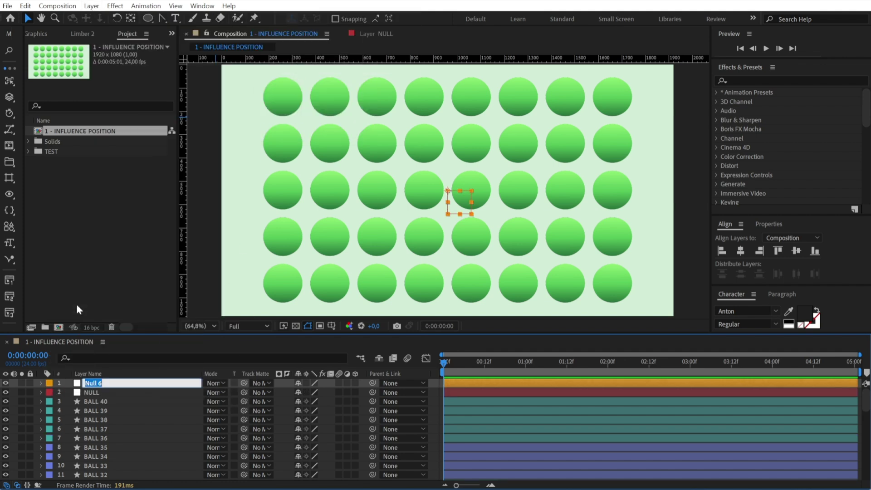
pyautogui.write('CONTROLLER')
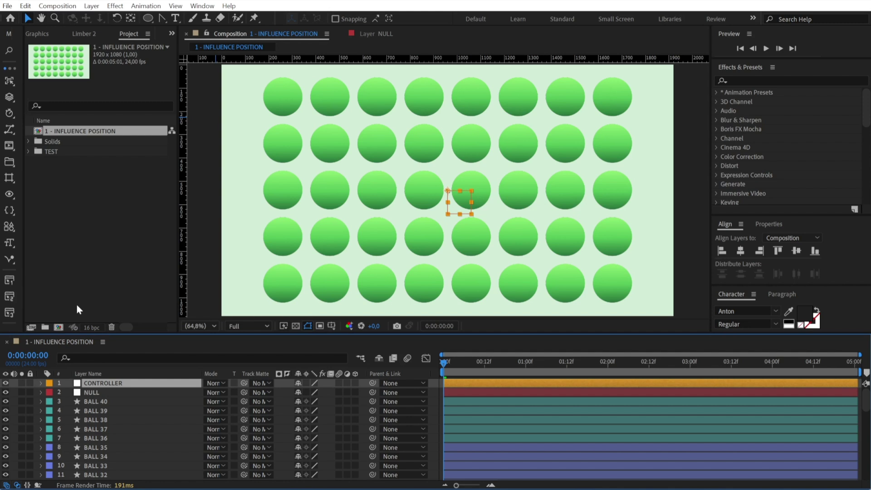
# - Add a Slider Control effect to the CONTROLLER layer and name it Max Distance
pyautogui.click(114, 6)
pyautogui.moveTo(163, 175)
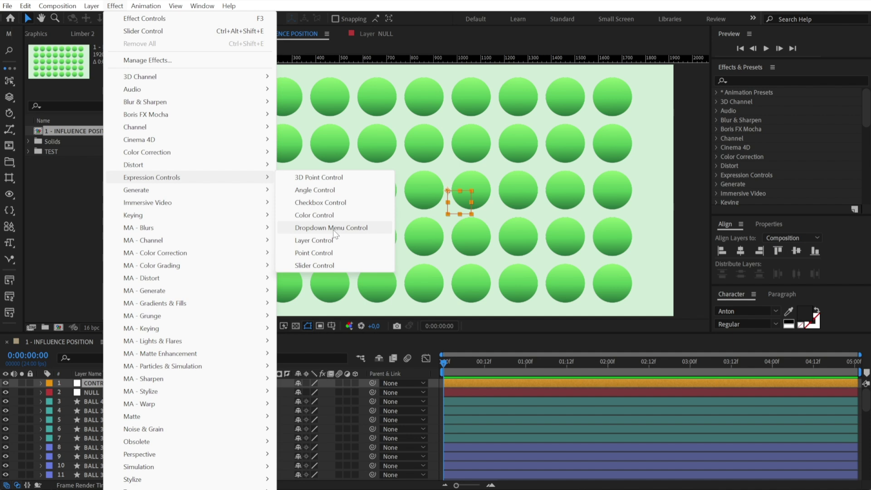
pyautogui.click(330, 266)
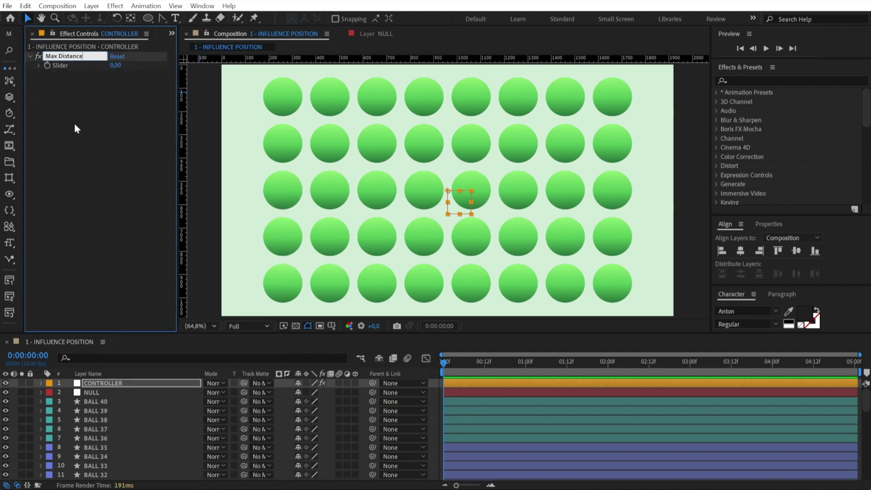
pyautogui.press('Return')
# - Duplicate the slider control as Strength, and set Max Distance to 400 and Strength to 100
pyautogui.hotkey('ctrl', 'd')
pyautogui.press('Return')
pyautogui.write('St')
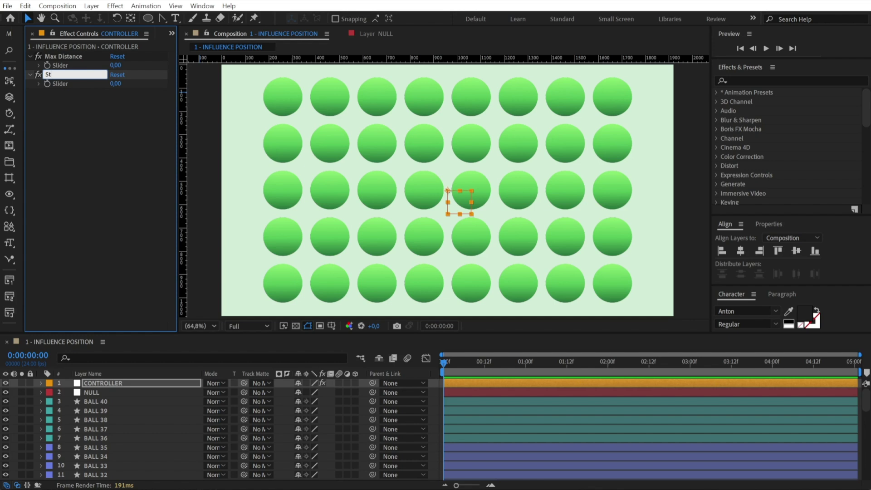
pyautogui.write('rength')
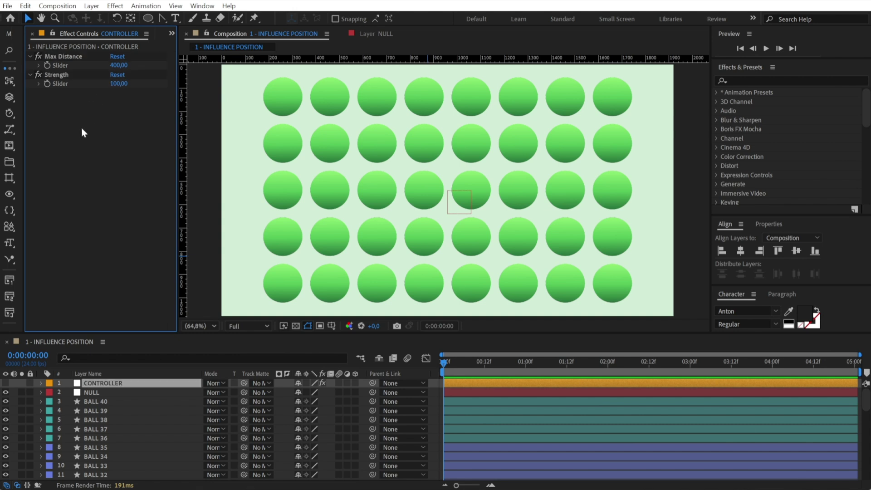
# - Add a Position expression to BALL 18 that pushes it away from NULL using CONTROLLER's Max Distance and Strength sliders
pyautogui.click(426, 199)
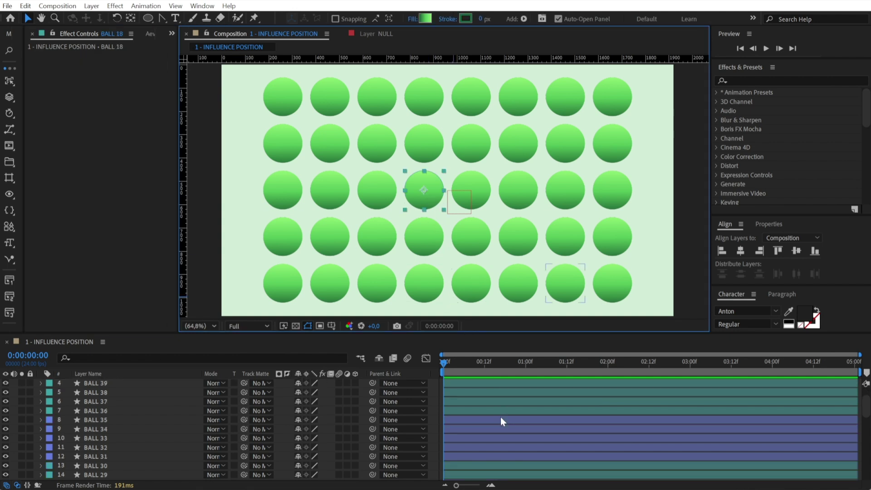
pyautogui.press('p')
pyautogui.keyDown('alt'); pyautogui.click(68, 421); pyautogui.keyUp('alt')
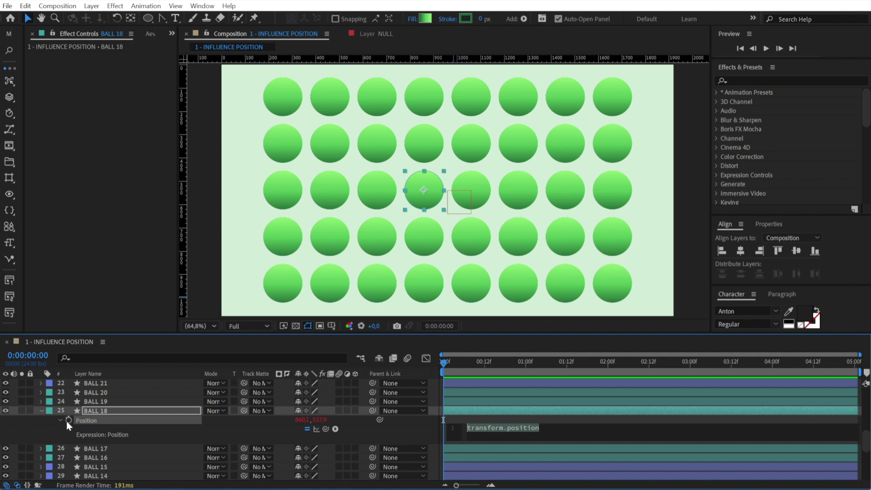
pyautogui.scroll(5, 484, 424)
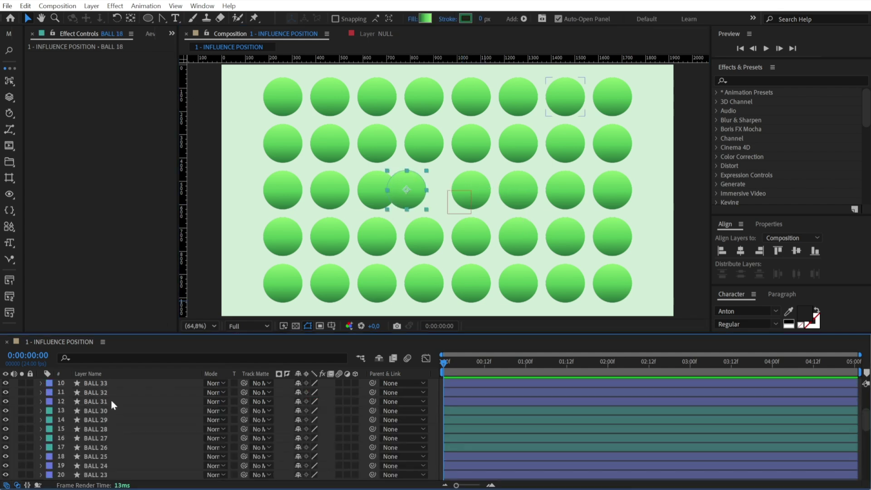
# - Select all ball layers from BALL 40 to BALL 1 and reveal their Position properties
pyautogui.scroll(10, 111, 399)
pyautogui.scroll(-15, 111, 399)
pyautogui.click(101, 467)
pyautogui.press('s')
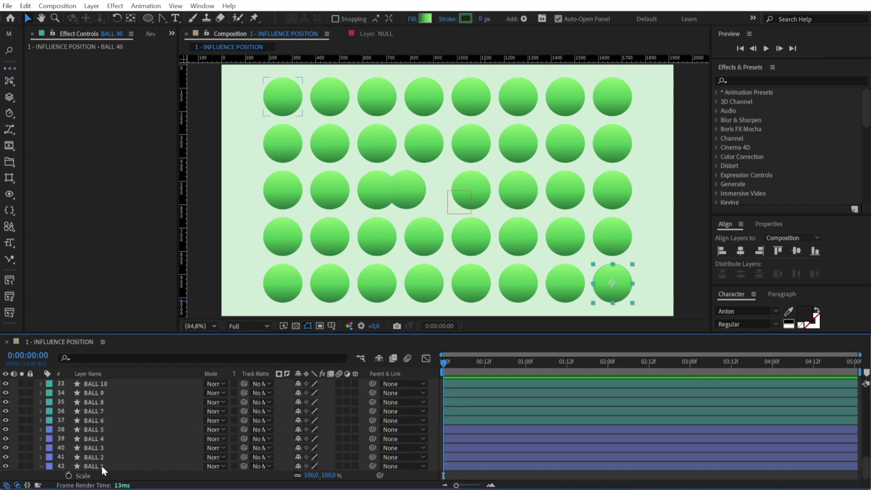
pyautogui.keyDown('shift'); pyautogui.click(101, 467); pyautogui.keyUp('shift')
pyautogui.press('p')
pyautogui.scroll(1, 86, 412)
# - Paste the BALL 18 Position expression into the Position of each remaining ball, working down from BALL 40
pyautogui.click(80, 412)
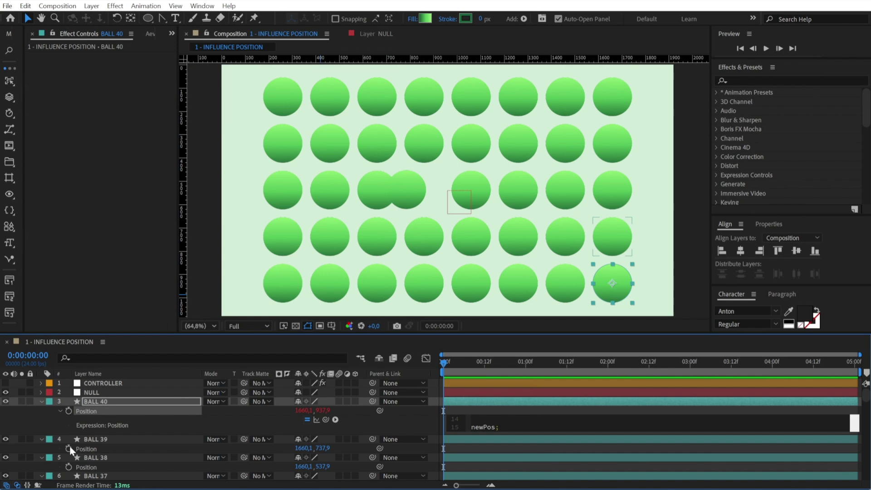
pyautogui.keyDown('alt'); pyautogui.click(69, 447); pyautogui.keyUp('alt')
pyautogui.hotkey('ctrl', 'v')
pyautogui.click(97, 477)
pyautogui.scroll(-2, 95, 470)
pyautogui.keyDown('alt'); pyautogui.click(69, 431); pyautogui.keyUp('alt')
pyautogui.hotkey('ctrl', 'v')
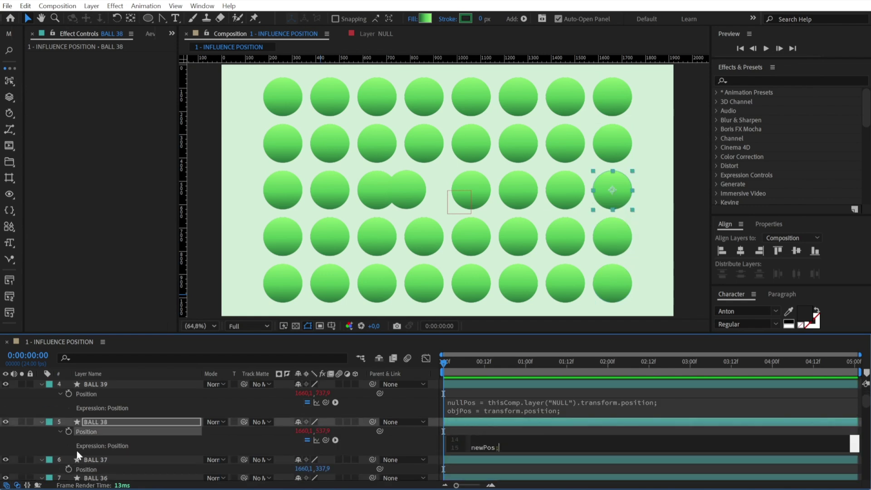
pyautogui.keyDown('alt'); pyautogui.click(69, 470); pyautogui.keyUp('alt')
pyautogui.hotkey('ctrl', 'v')
pyautogui.scroll(-3, 75, 453)
pyautogui.keyDown('alt'); pyautogui.click(69, 414); pyautogui.keyUp('alt')
pyautogui.hotkey('ctrl', 'v')
pyautogui.keyDown('alt'); pyautogui.click(70, 462); pyautogui.keyUp('alt')
pyautogui.hotkey('ctrl', 'v')
pyautogui.keyDown('alt'); pyautogui.click(69, 451); pyautogui.keyUp('alt')
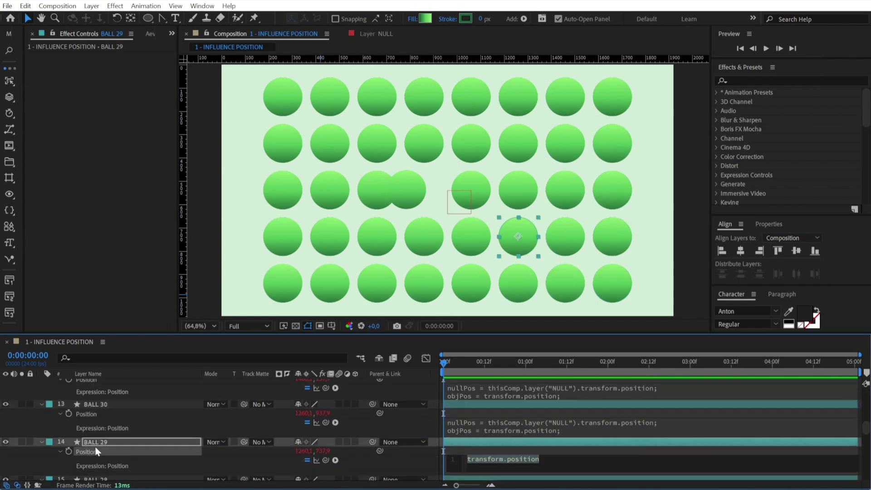
pyautogui.hotkey('ctrl', 'v')
pyautogui.scroll(-8, 88, 435)
pyautogui.keyDown('alt'); pyautogui.click(69, 414); pyautogui.keyUp('alt')
pyautogui.hotkey('ctrl', 'v')
pyautogui.keyDown('alt'); pyautogui.click(69, 391); pyautogui.keyUp('alt')
pyautogui.hotkey('ctrl', 'v')
pyautogui.keyDown('alt'); pyautogui.click(68, 414); pyautogui.keyUp('alt')
pyautogui.hotkey('ctrl', 'v')
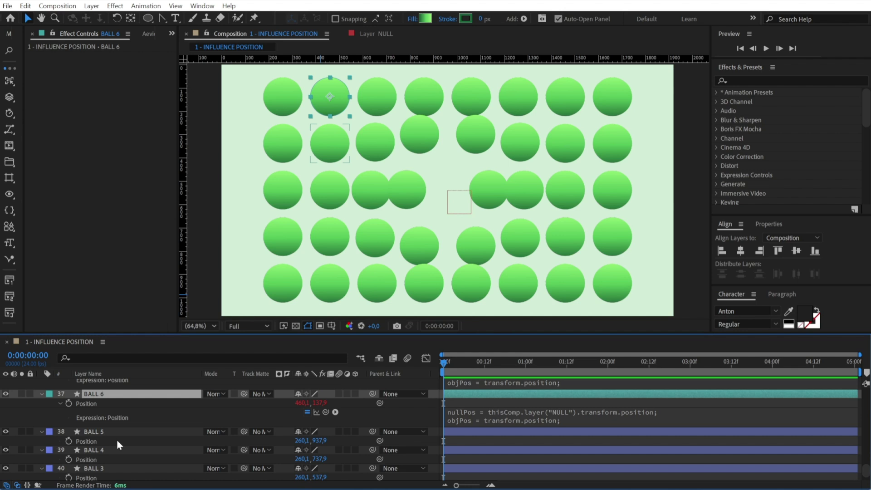
# - Select all layers and collapse their revealed properties in the timeline
pyautogui.scroll(10, 477, 433)
pyautogui.hotkey('ctrl', 'a')
pyautogui.press('u')
# - Move NULL around the ball grid to test the push effect, ending between the second and third rows near the middle
pyautogui.moveTo(457, 198)
pyautogui.mouseDown()
pyautogui.moveTo(383, 171)
pyautogui.moveTo(373, 229)
pyautogui.moveTo(444, 210)
pyautogui.moveTo(458, 182)
pyautogui.moveTo(509, 239)
pyautogui.moveTo(459, 190)
pyautogui.mouseUp()
pyautogui.moveTo(673, 189); pyautogui.dragTo(305, 219)
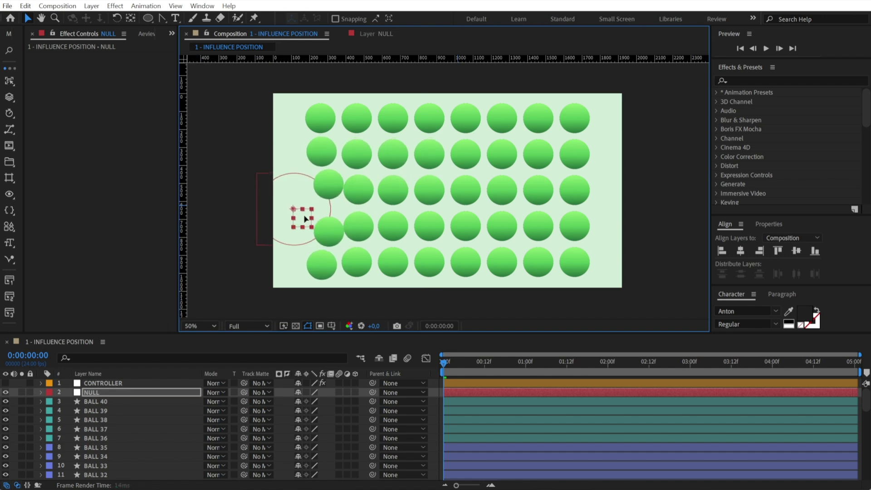
pyautogui.scroll(-10, 107, 458)
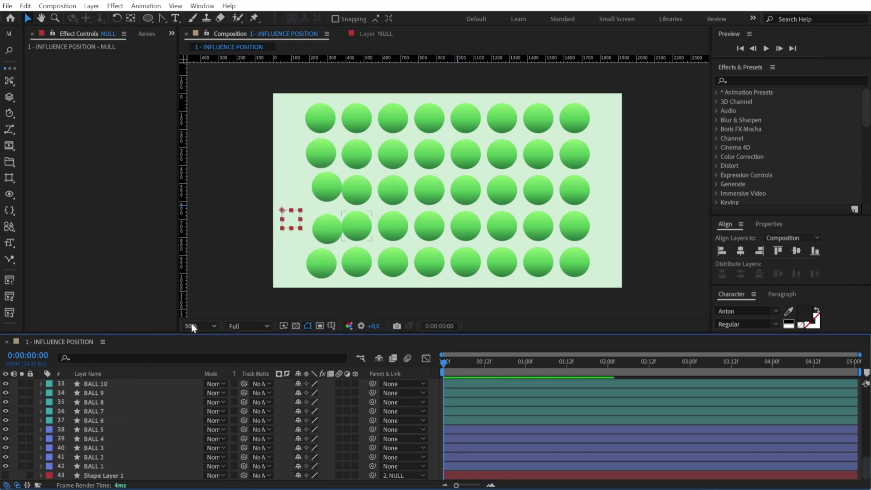
pyautogui.moveTo(283, 223); pyautogui.dragTo(450, 182)
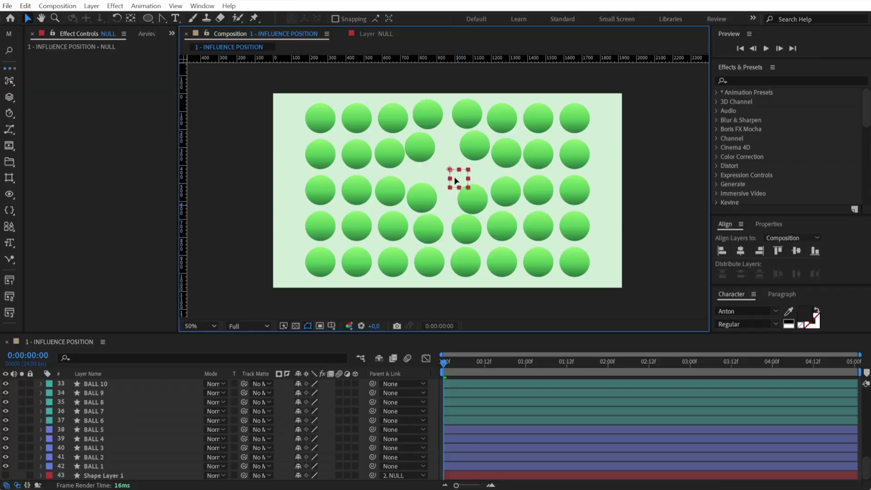
# - Set CONTROLLER's Max Distance to 600 and lower its Strength to about -22
pyautogui.scroll(10, 99, 431)
pyautogui.click(99, 384)
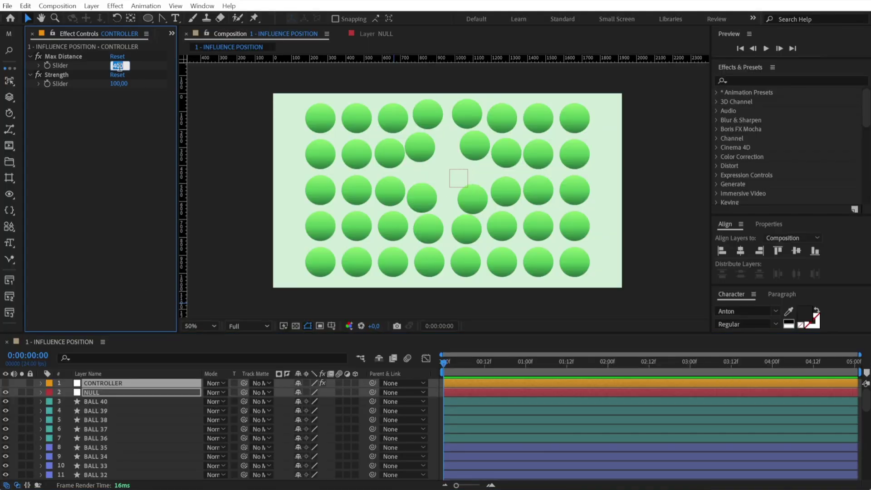
pyautogui.press('Return')
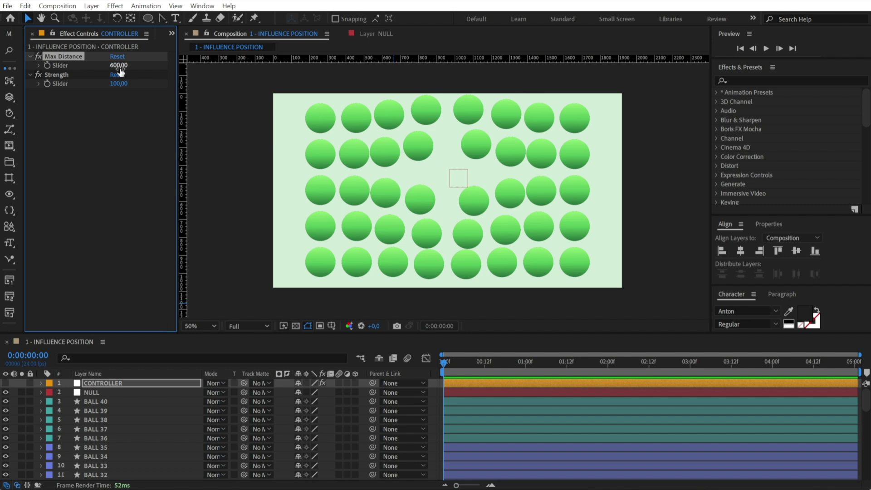
pyautogui.moveTo(122, 84); pyautogui.dragTo(46, 84)
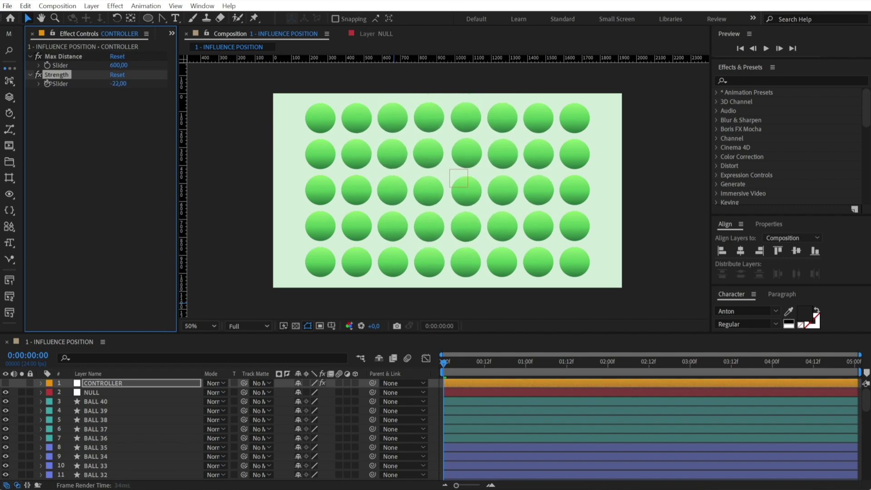
# - Move NULL onto the ball in the third row, fourth column, and open the CONTROLLER layer's name for editing
pyautogui.moveTo(449, 169); pyautogui.dragTo(419, 185)
pyautogui.click(103, 383)
pyautogui.press('Return')
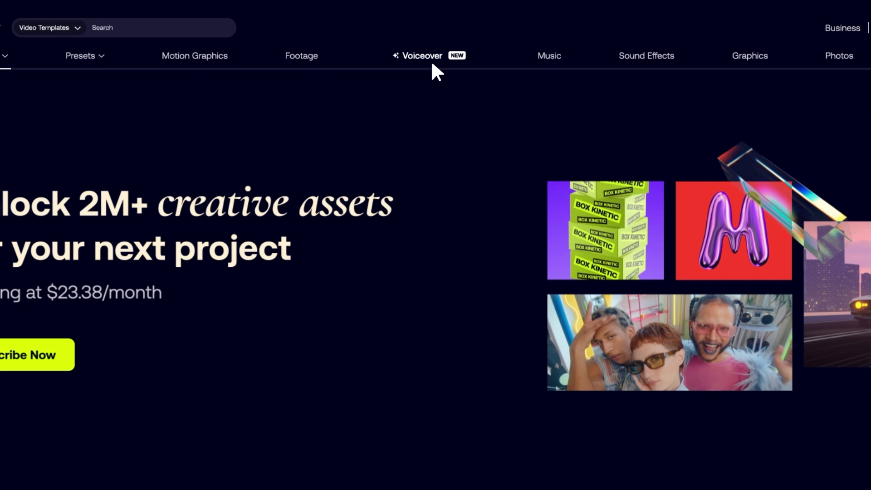
# - Switch to the Motion Array website, open its Voiceover page, and examine the voice catalog's Gender and Video Category filters
pyautogui.click(431, 64)
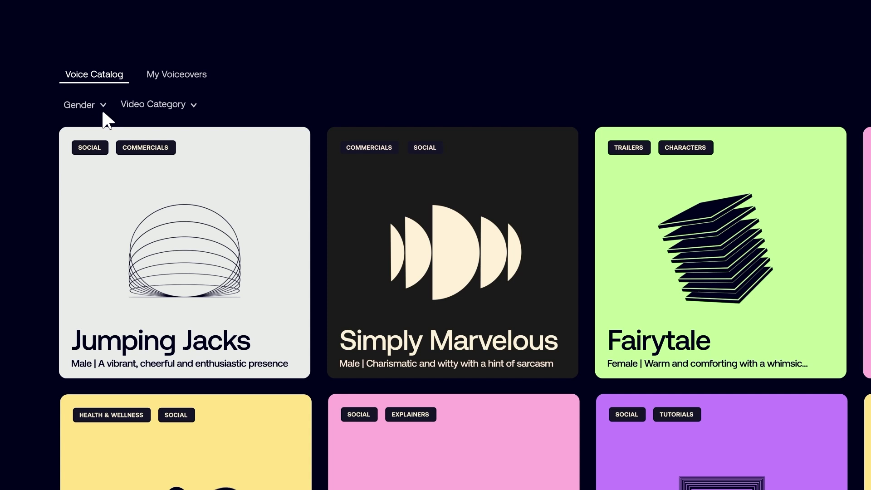
pyautogui.click(102, 108)
pyautogui.click(193, 106)
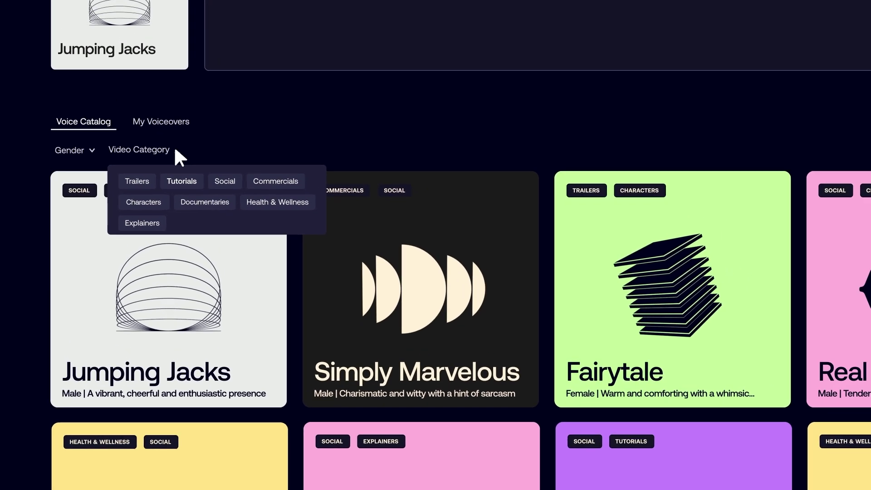
pyautogui.click(192, 104)
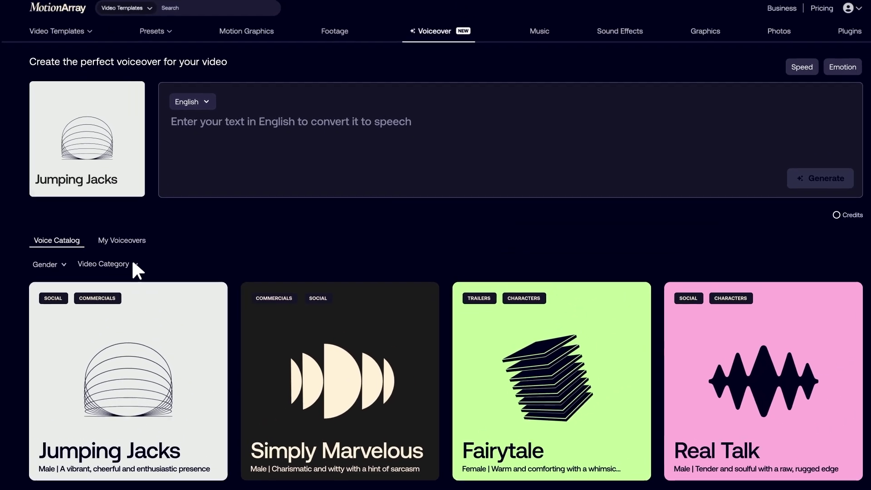
# - Choose the Simply Marvelous voice and enter the text "In the heart of the forest, where sunlight dances through the leaves"
pyautogui.click(394, 309)
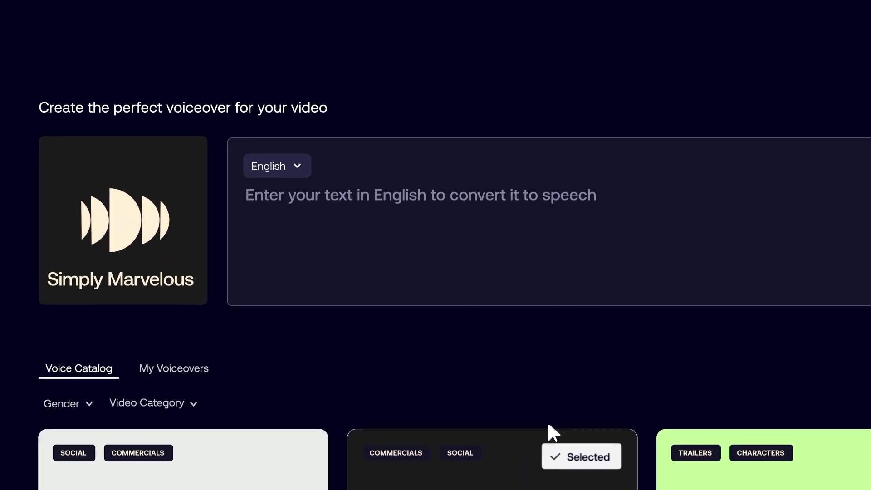
pyautogui.click(257, 199)
pyautogui.write('In the heart of the forest, where sunlight dances through the leaves')
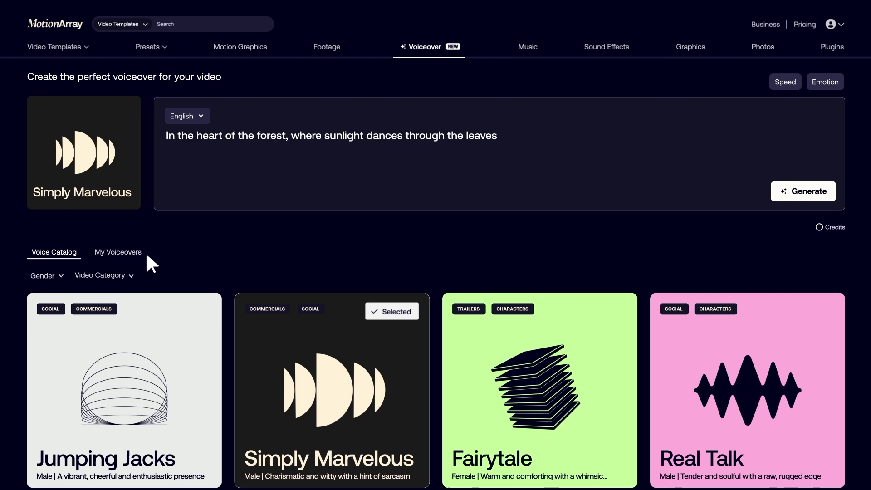
# - Examine the My Voiceovers list and the Speed and Emotion settings for the voiceover
pyautogui.click(119, 250)
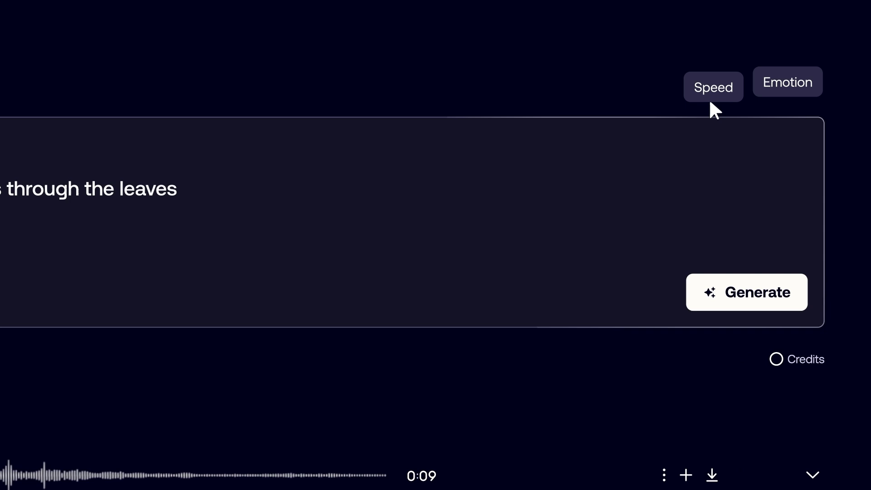
pyautogui.click(710, 101)
pyautogui.click(794, 96)
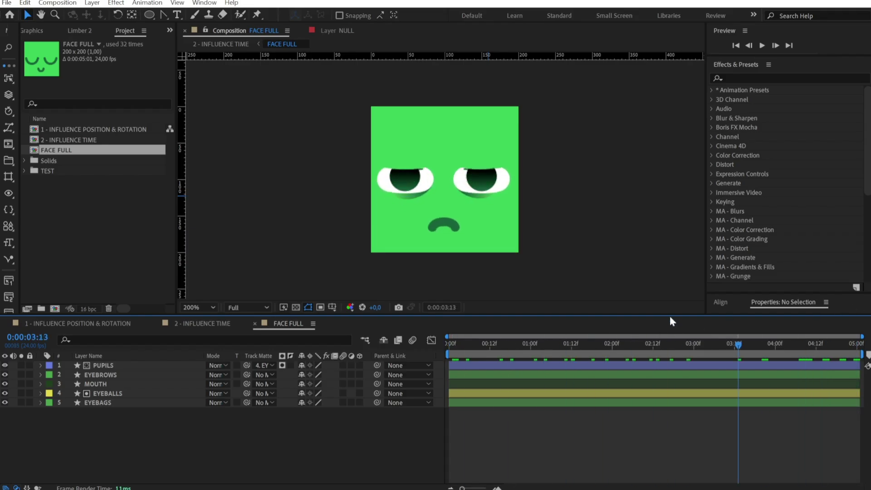
# - Examine how the eyebrows, eyeballs, eyebags, pupils and mouth animate at different times in the FACE FULL composition
pyautogui.click(401, 195)
pyautogui.click(562, 344)
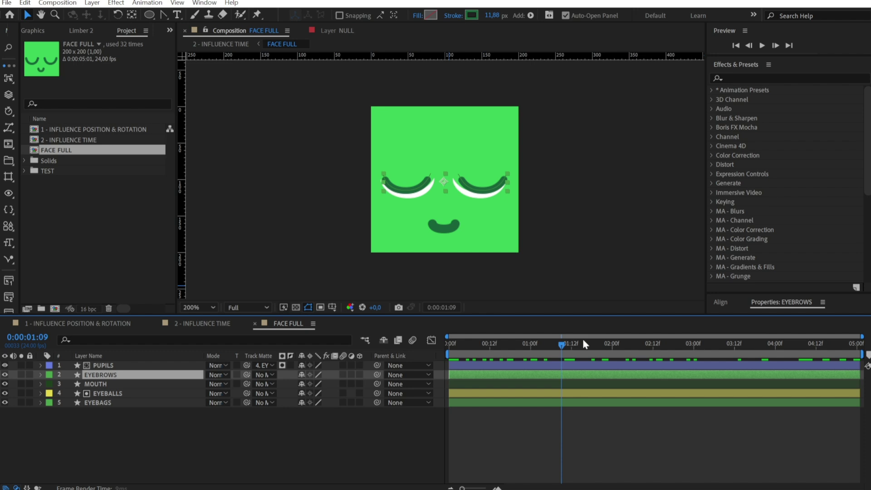
pyautogui.moveTo(583, 340); pyautogui.dragTo(810, 326)
pyautogui.click(177, 393)
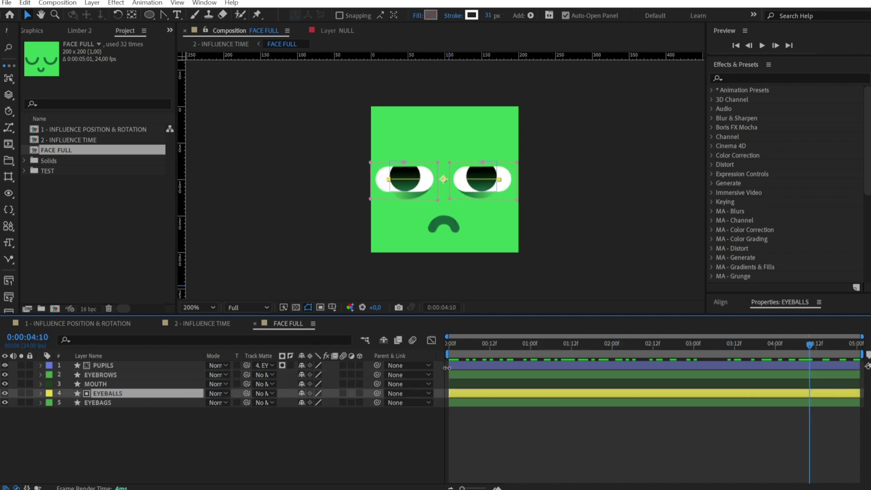
pyautogui.moveTo(451, 346); pyautogui.dragTo(821, 292)
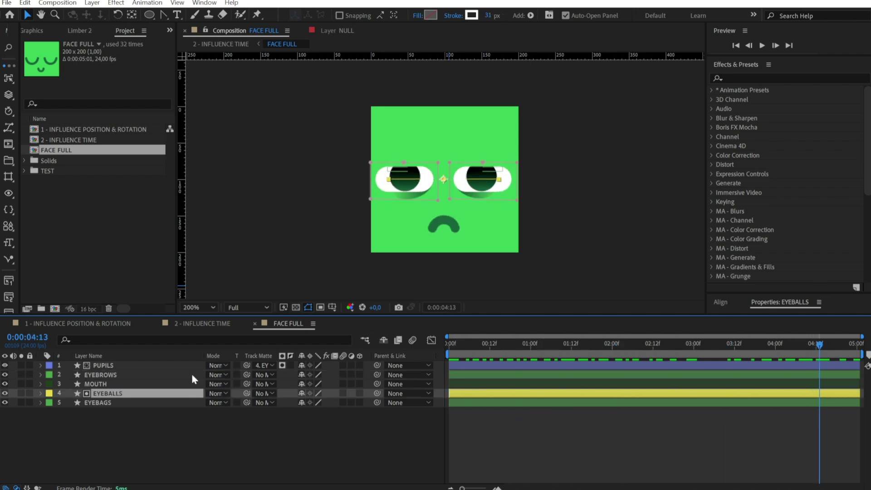
pyautogui.click(122, 402)
pyautogui.moveTo(499, 341); pyautogui.dragTo(364, 361)
pyautogui.click(110, 366)
pyautogui.moveTo(454, 344); pyautogui.dragTo(718, 343)
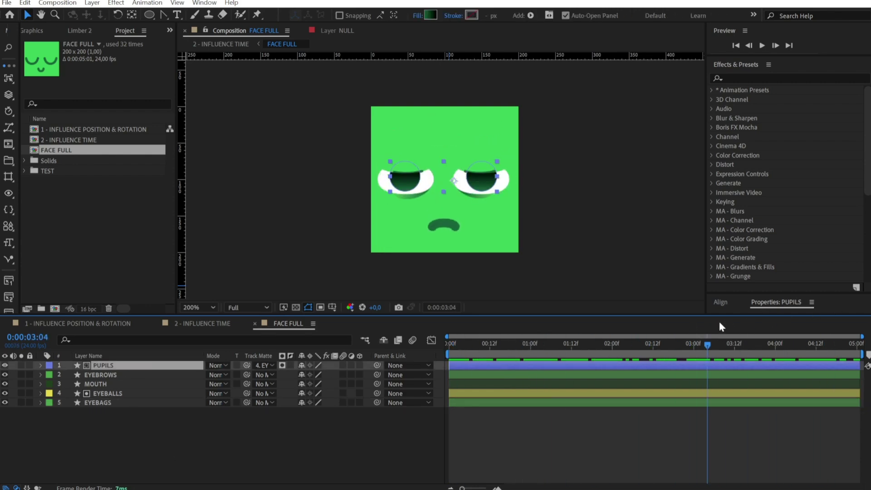
pyautogui.click(502, 192)
pyautogui.moveTo(501, 192); pyautogui.dragTo(478, 186)
pyautogui.click(503, 424)
pyautogui.click(791, 344)
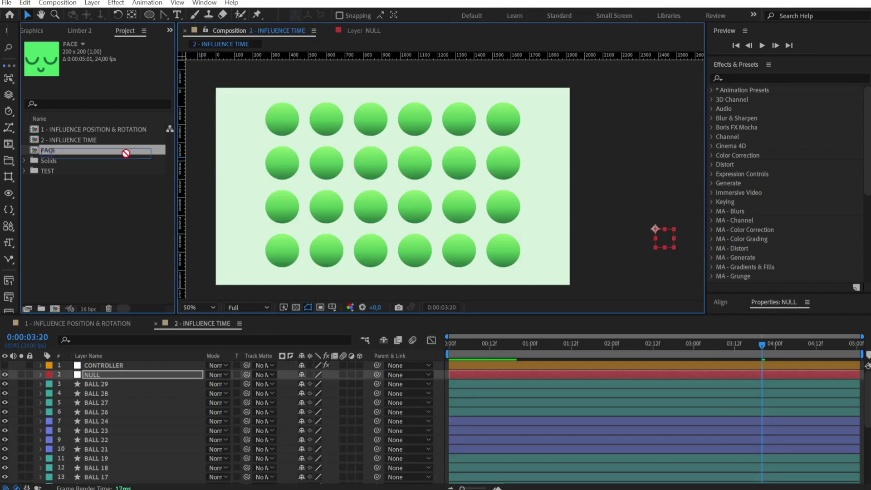
# - Place the FACE composition over the last ball of the bottom row at the start time and scale it to 75%
pyautogui.moveTo(127, 150); pyautogui.dragTo(502, 250)
pyautogui.moveTo(493, 342); pyautogui.dragTo(437, 345)
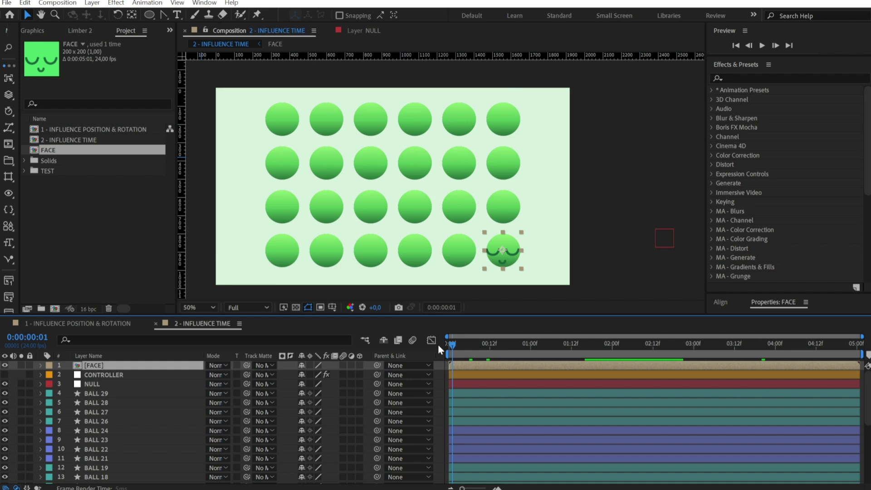
pyautogui.write('s')
pyautogui.write('7')
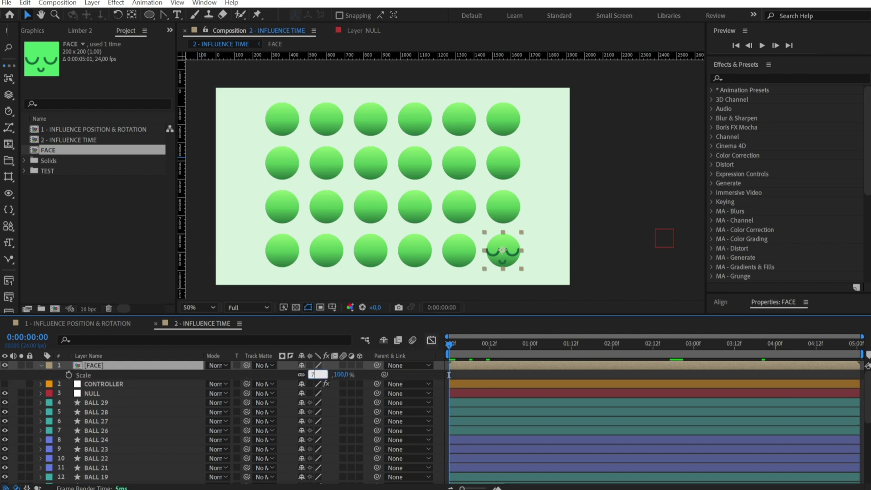
pyautogui.write('5')
pyautogui.press('Return')
pyautogui.scroll(1, 525, 241)
pyautogui.moveTo(510, 234); pyautogui.dragTo(302, 136)
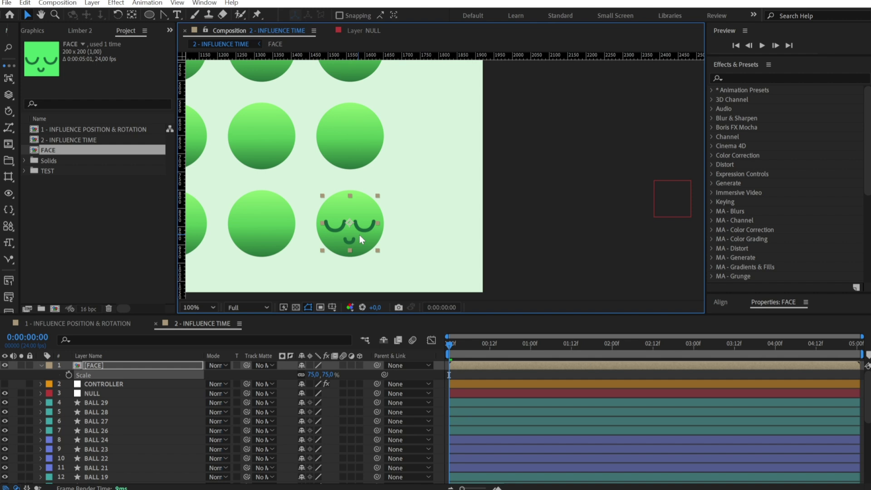
# - Add the null-influence expression to FACE's Position and move NULL to the composition's right edge near the bottom row
pyautogui.click(102, 363)
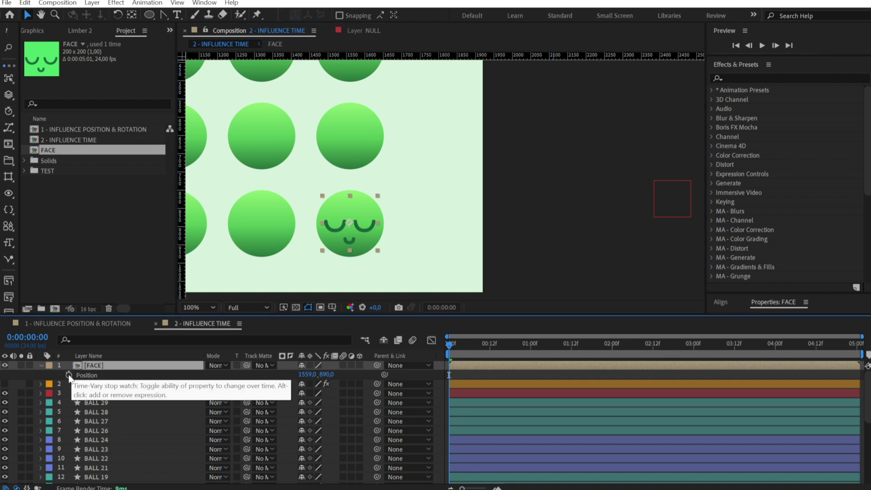
pyautogui.press('p')
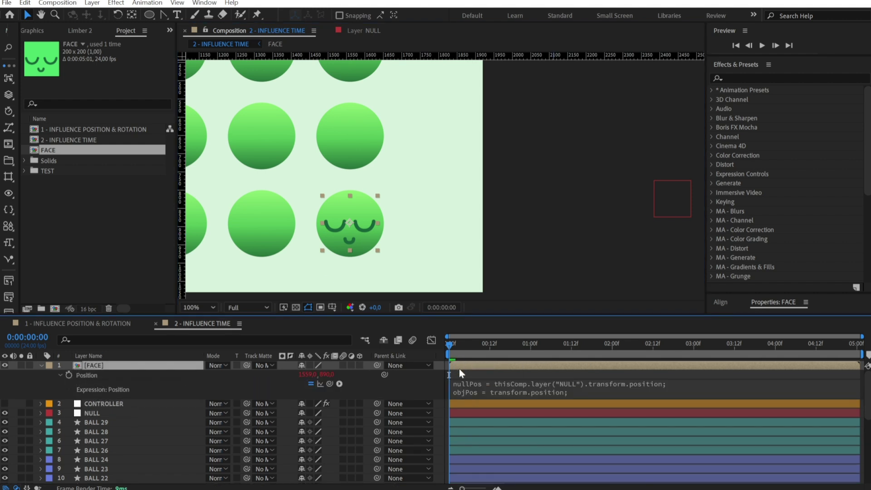
pyautogui.click(690, 216)
pyautogui.moveTo(674, 210); pyautogui.dragTo(500, 242)
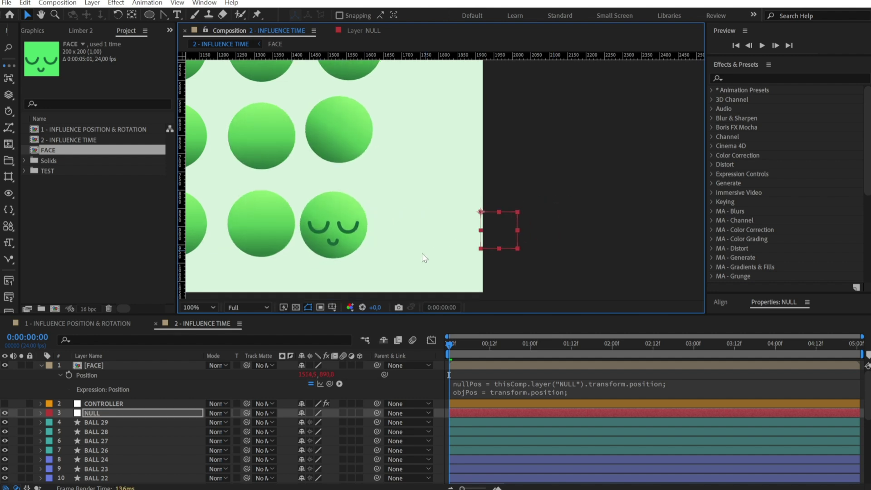
# - Duplicate the Strength slider on the CONTROLLER layer and rename the copy as Strength L2
pyautogui.click(491, 403)
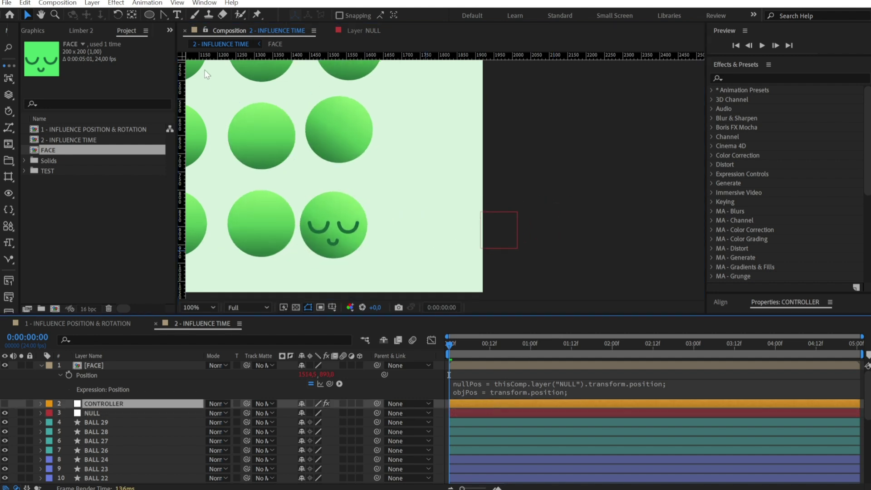
pyautogui.click(171, 31)
pyautogui.click(193, 45)
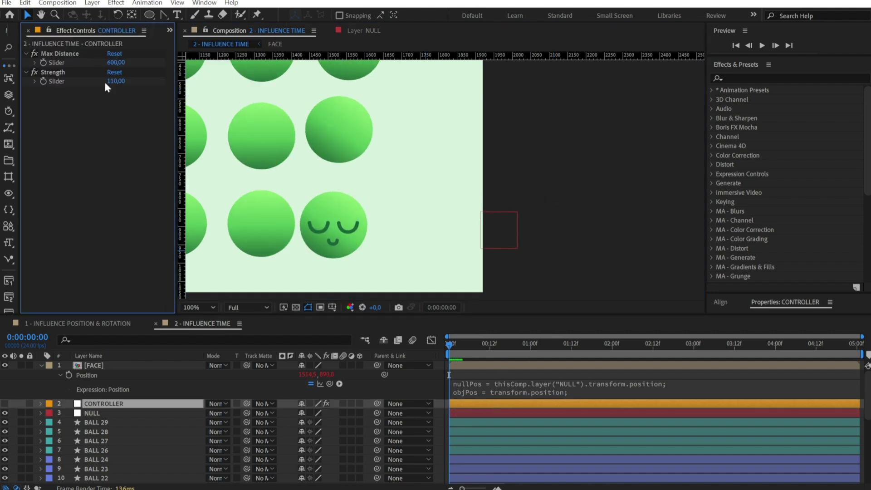
pyautogui.click(61, 73)
pyautogui.hotkey('ctrl', 'd')
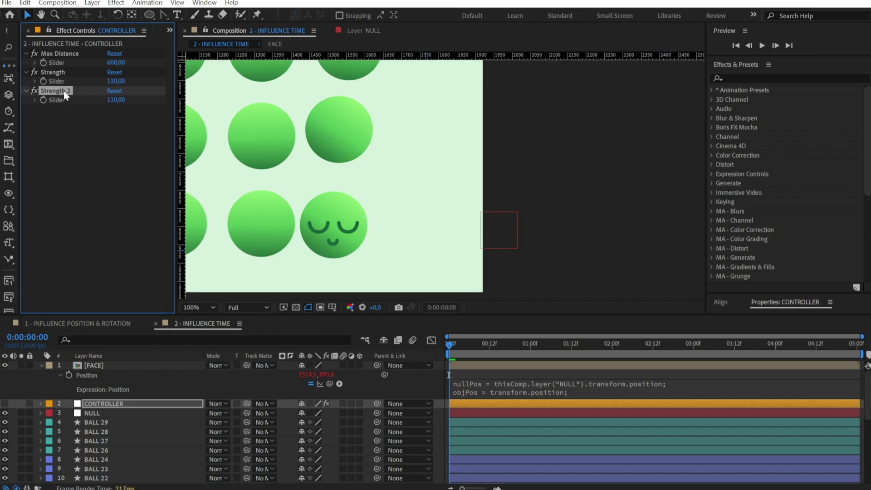
pyautogui.press('Return')
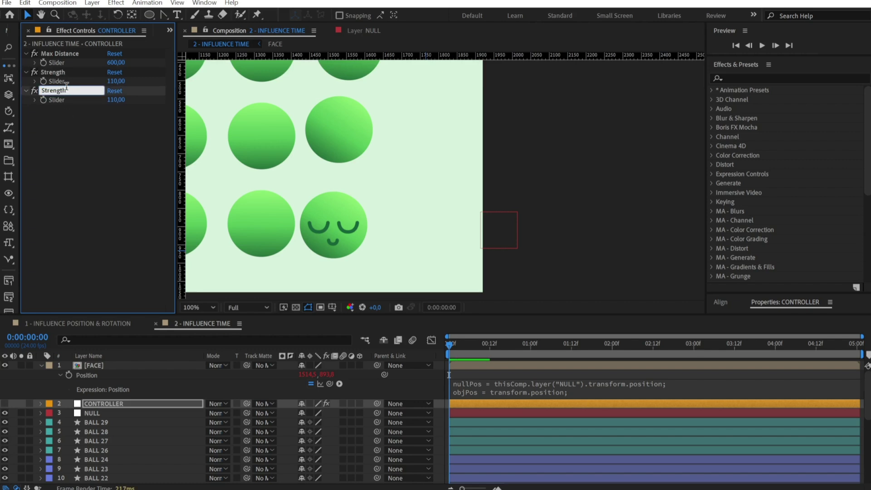
pyautogui.click(68, 118)
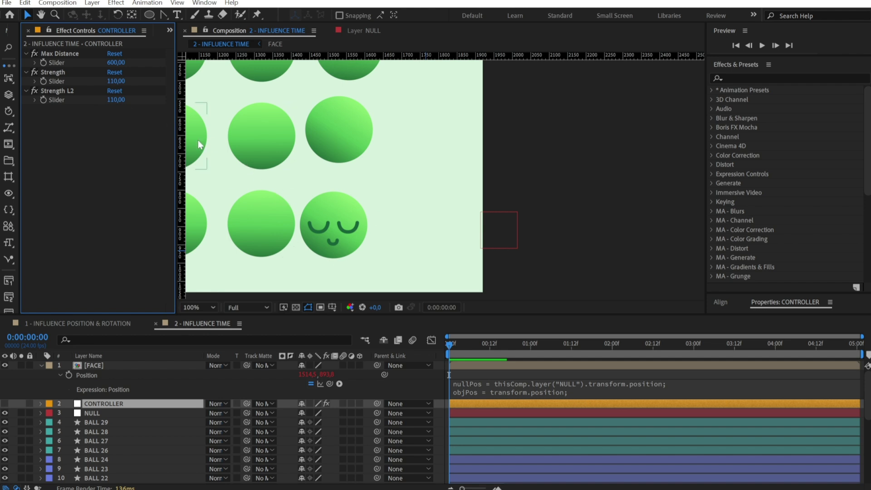
# - Change FACE's Position expression so its strength variable reads the Strength L2 slider
pyautogui.click(464, 384)
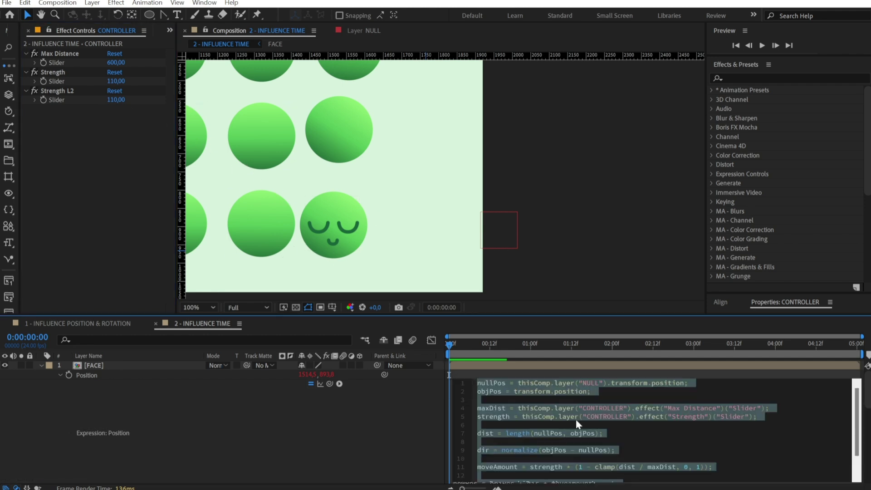
pyautogui.click(697, 415)
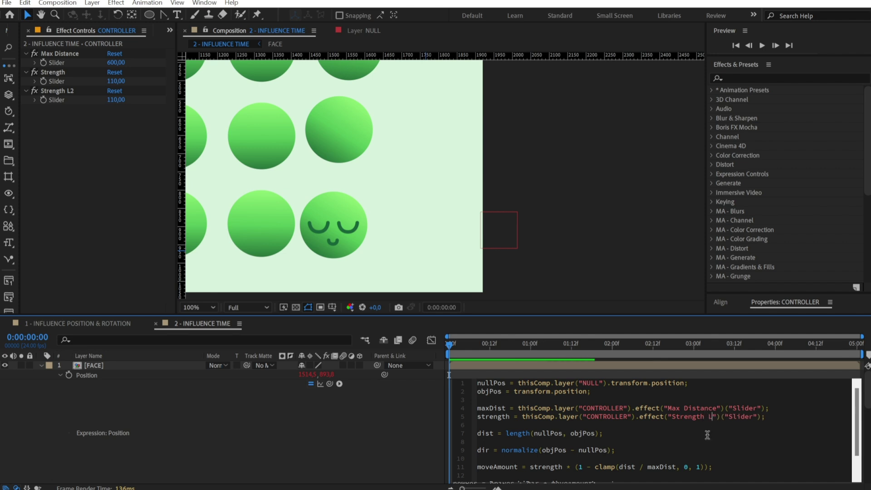
pyautogui.click(690, 366)
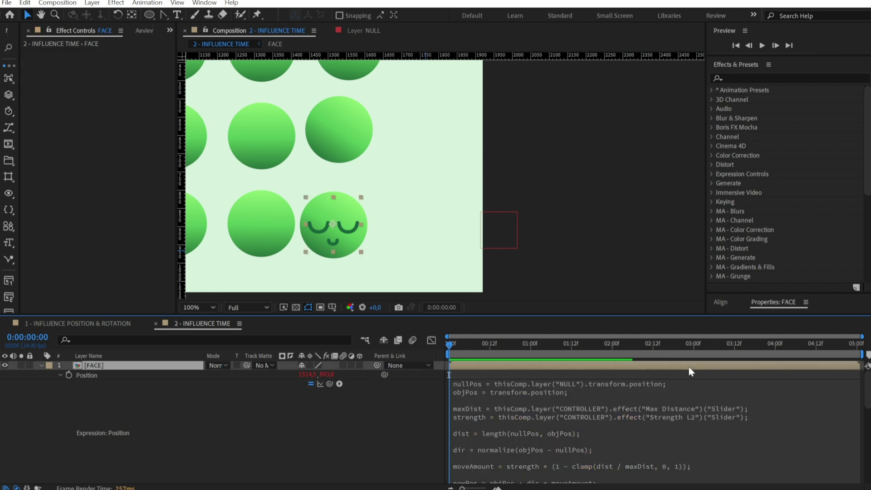
# - Set CONTROLLER's Strength L2 slider to 50 and move NULL just below the ball carrying the face
pyautogui.scroll(-3, 162, 409)
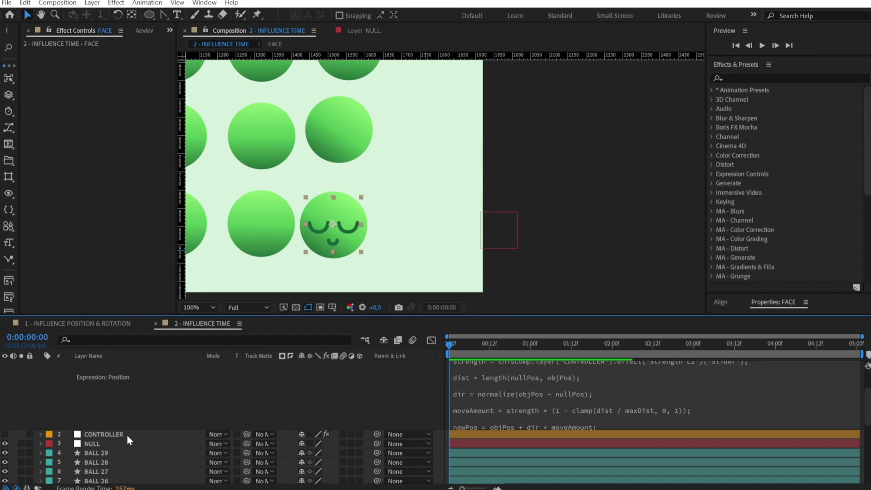
pyautogui.click(126, 434)
pyautogui.moveTo(115, 100); pyautogui.dragTo(88, 107)
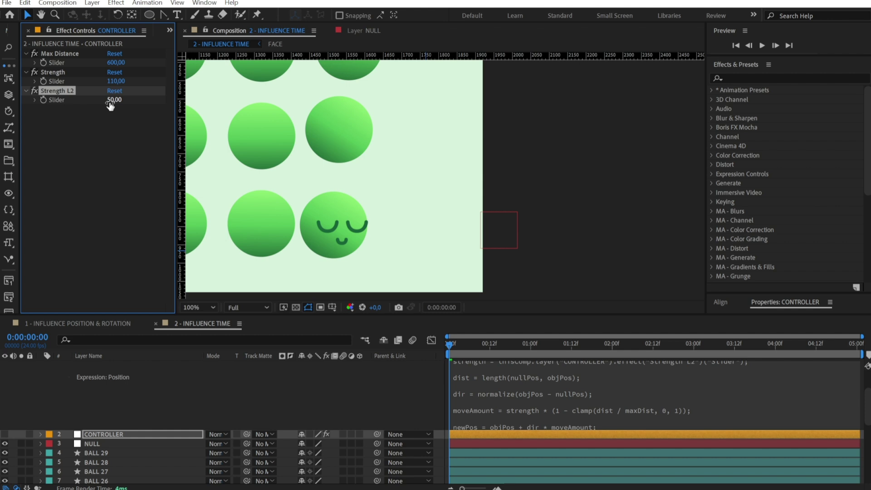
pyautogui.moveTo(494, 222); pyautogui.dragTo(311, 269)
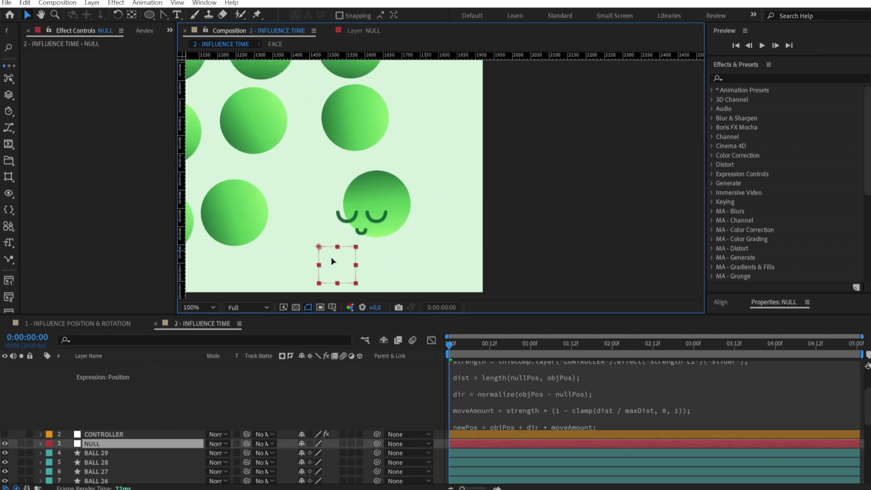
# - Set CONTROLLER's Strength L2 slider to 70 and collapse the FACE layer's properties
pyautogui.click(475, 436)
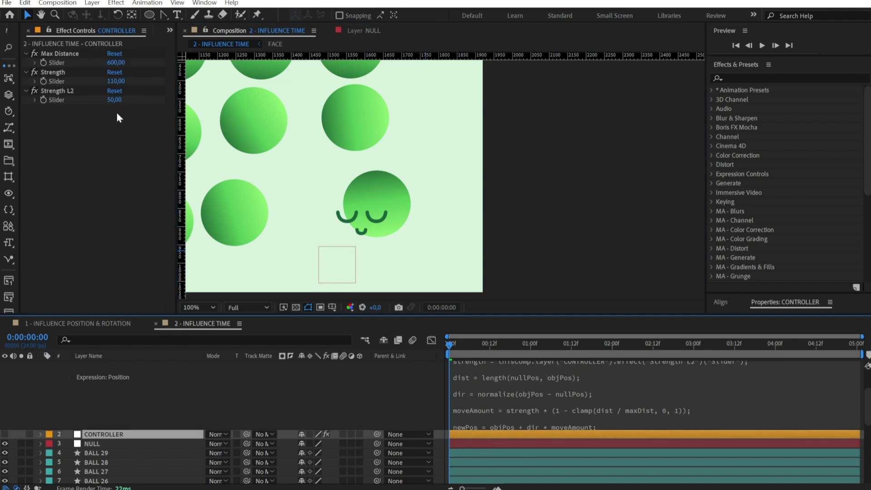
pyautogui.moveTo(111, 103); pyautogui.dragTo(124, 104)
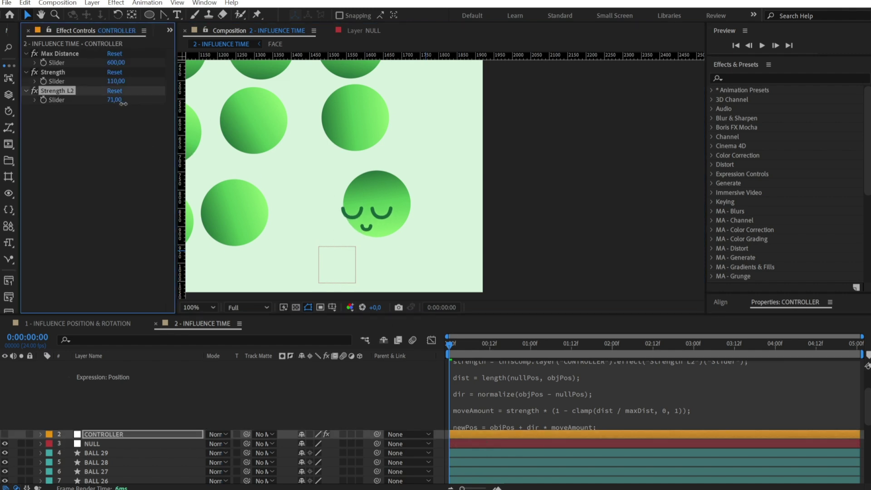
pyautogui.scroll(5, 104, 408)
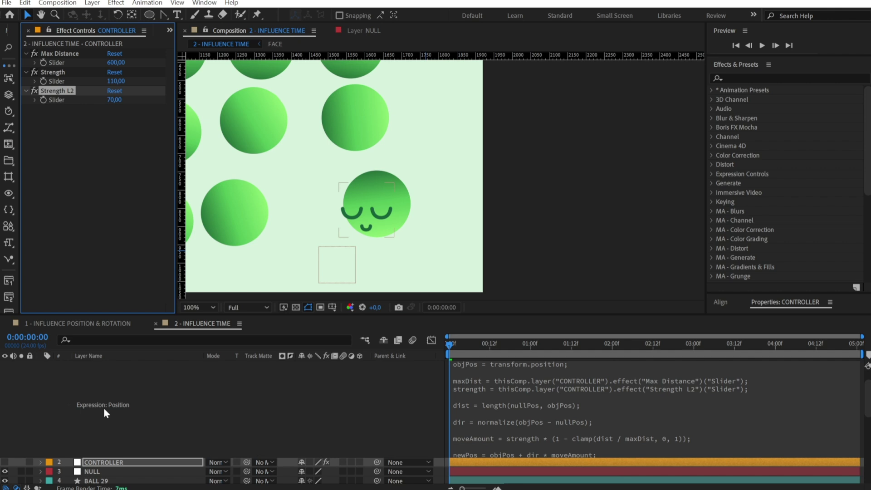
pyautogui.click(40, 366)
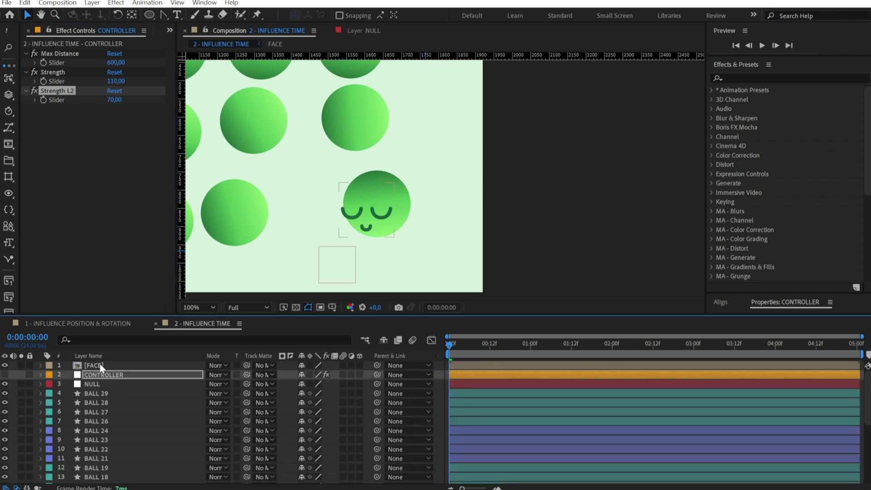
# - With NULL moved outside the composition's right edge, duplicate FACE and place the copy on the bottom row's fifth ball
pyautogui.click(100, 366)
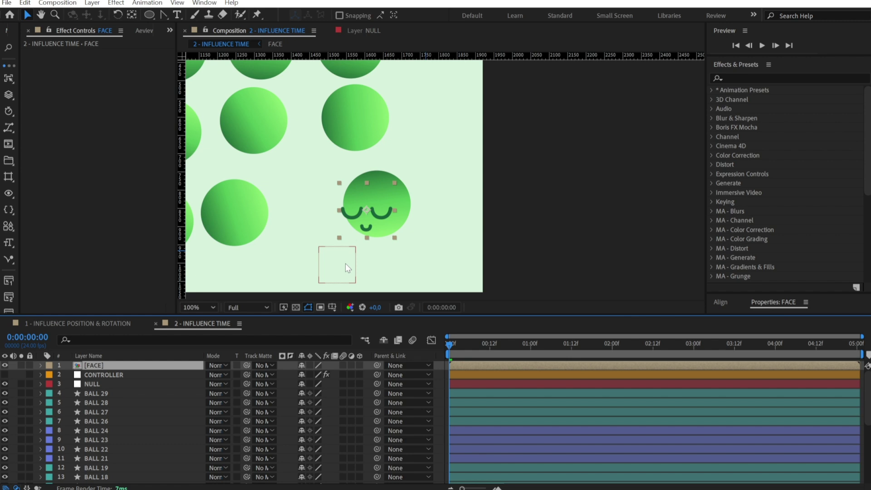
pyautogui.moveTo(345, 263); pyautogui.dragTo(561, 259)
pyautogui.click(126, 365)
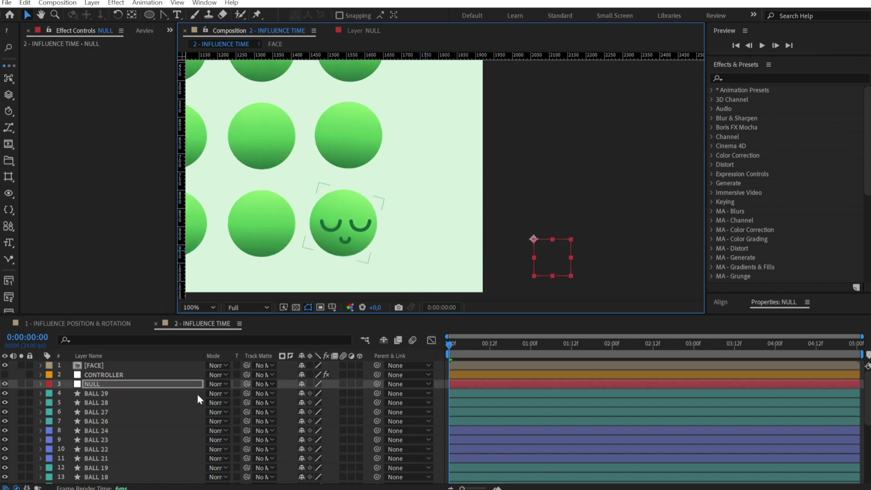
pyautogui.hotkey('ctrl', 'd')
pyautogui.moveTo(342, 215); pyautogui.dragTo(345, 141)
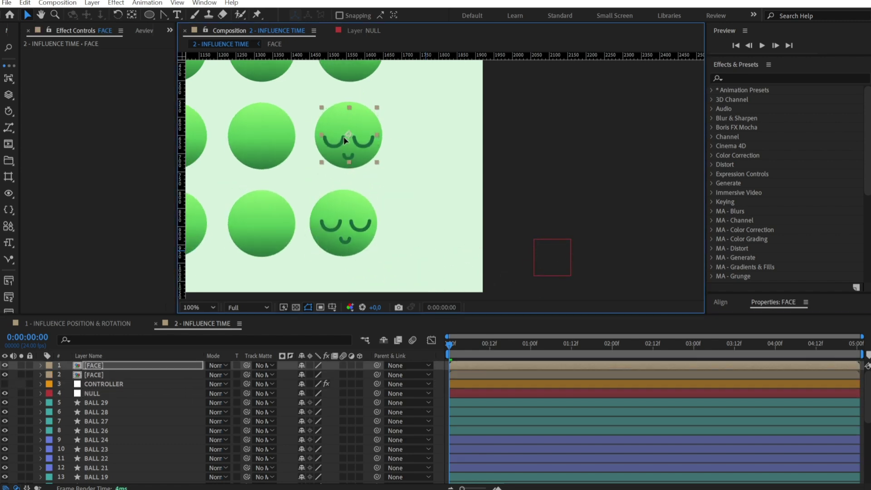
pyautogui.moveTo(552, 265); pyautogui.dragTo(554, 229)
pyautogui.moveTo(355, 149); pyautogui.dragTo(267, 233)
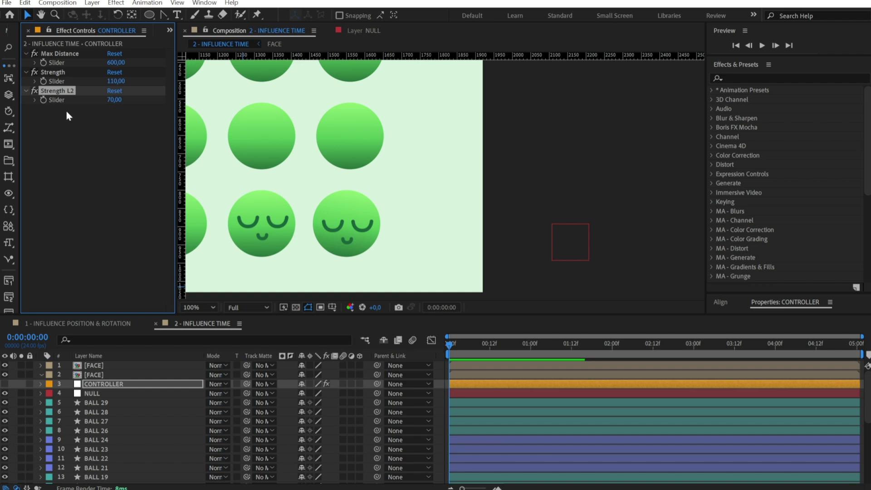
# - Duplicate CONTROLLER's Max Distance and Strength sliders and move both copies below Strength L2
pyautogui.click(77, 58)
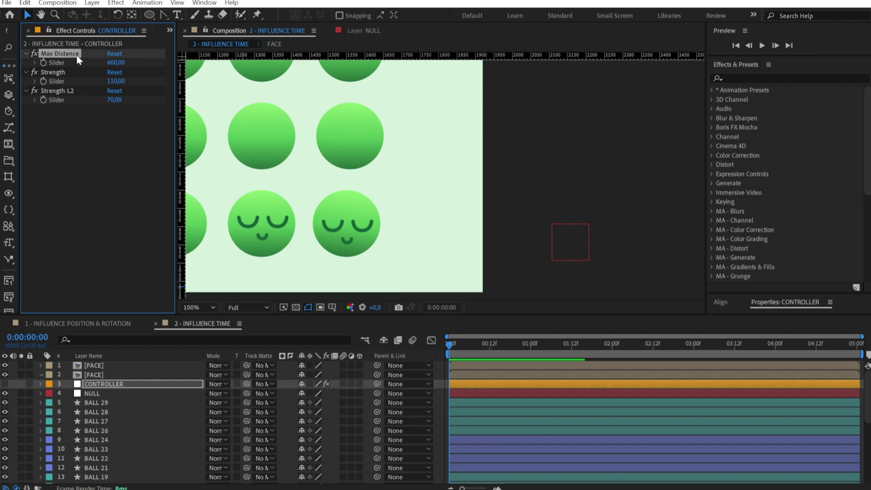
pyautogui.keyDown('ctrl'); pyautogui.click(72, 72); pyautogui.keyUp('ctrl')
pyautogui.hotkey('ctrl', 'd')
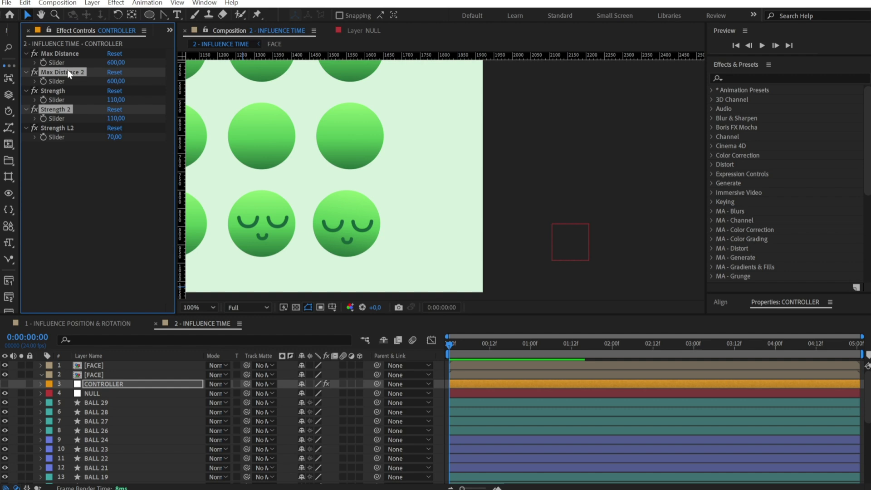
pyautogui.moveTo(67, 70); pyautogui.dragTo(58, 167)
pyautogui.click(63, 158)
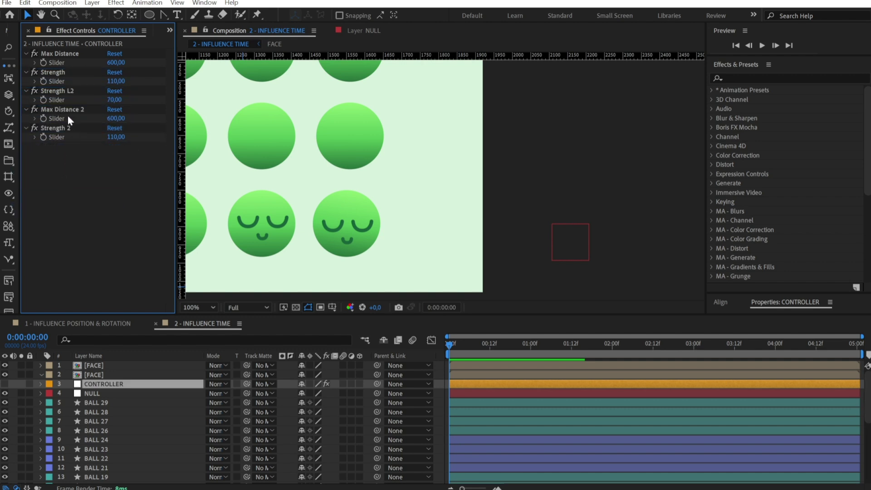
# - Rename the duplicated Max Distance slider as Max Distance Time and select the duplicated Strength slider
pyautogui.click(67, 110)
pyautogui.press('Return')
pyautogui.press('Right')
pyautogui.press('BackSpace')
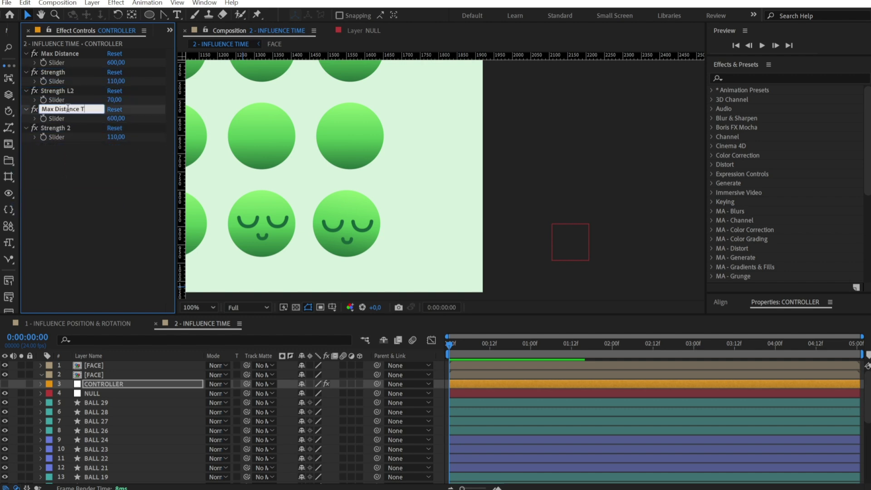
pyautogui.press('Return')
pyautogui.click(73, 125)
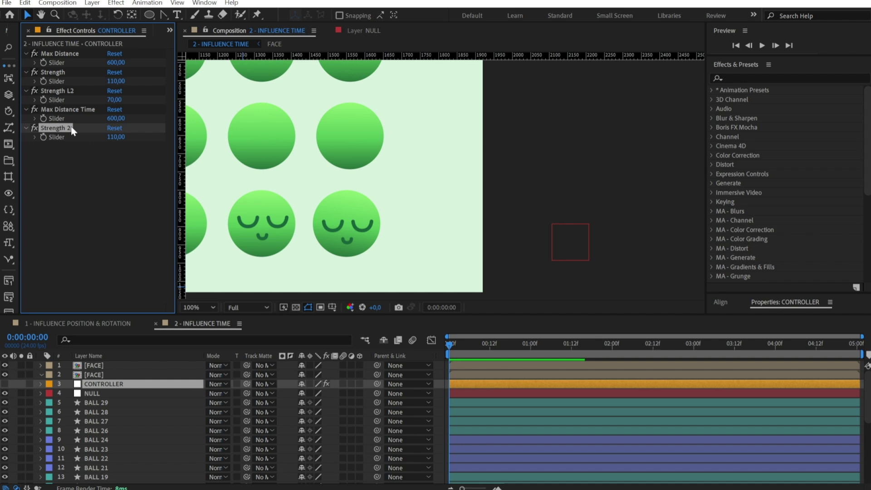
# - Rename CONTROLLER's duplicated Strength slider as Strength Time
pyautogui.press('Return')
pyautogui.press('Right')
pyautogui.press('BackSpace')
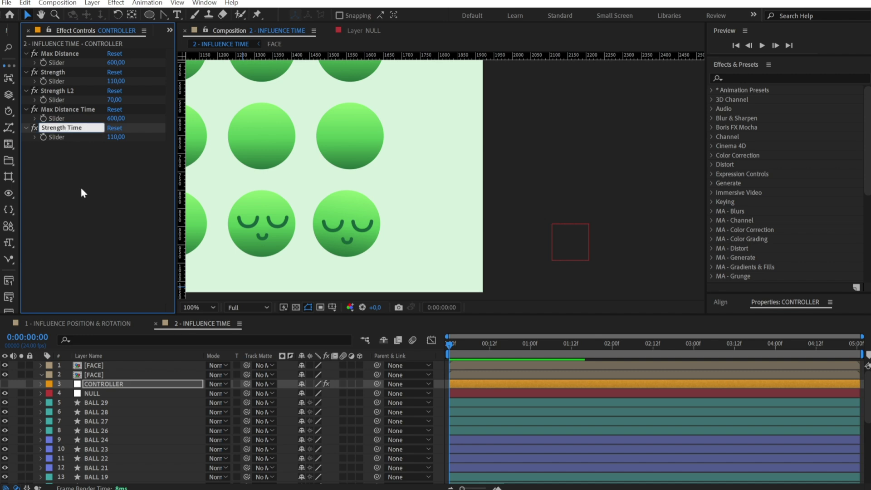
pyautogui.press('Return')
# - Enable time remapping on the FACE layer of the bottom row's last ball
pyautogui.click(101, 375)
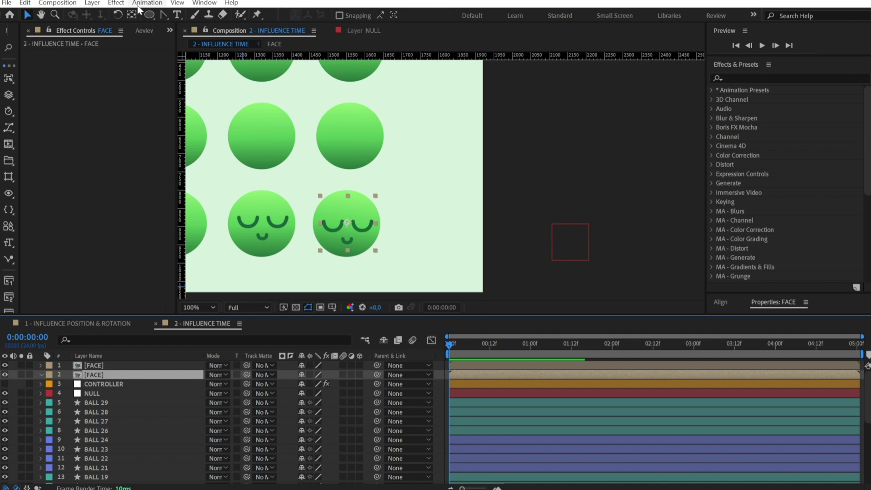
pyautogui.click(92, 3)
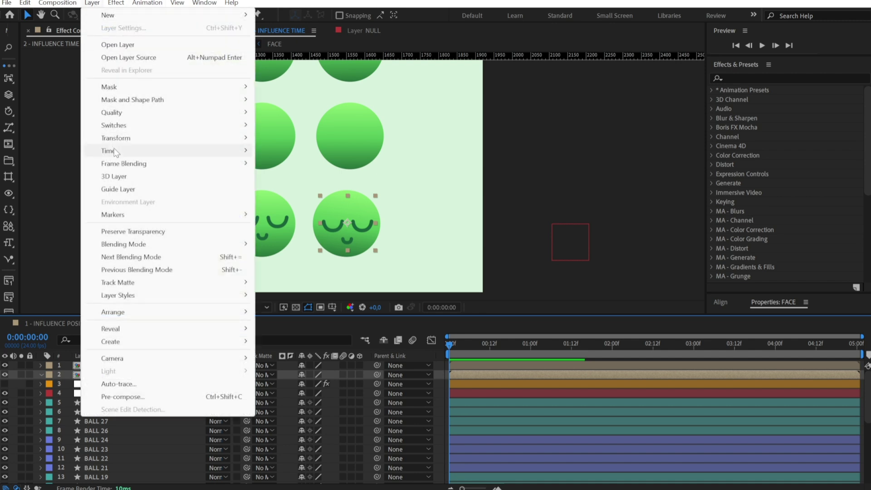
pyautogui.moveTo(200, 150)
pyautogui.click(319, 151)
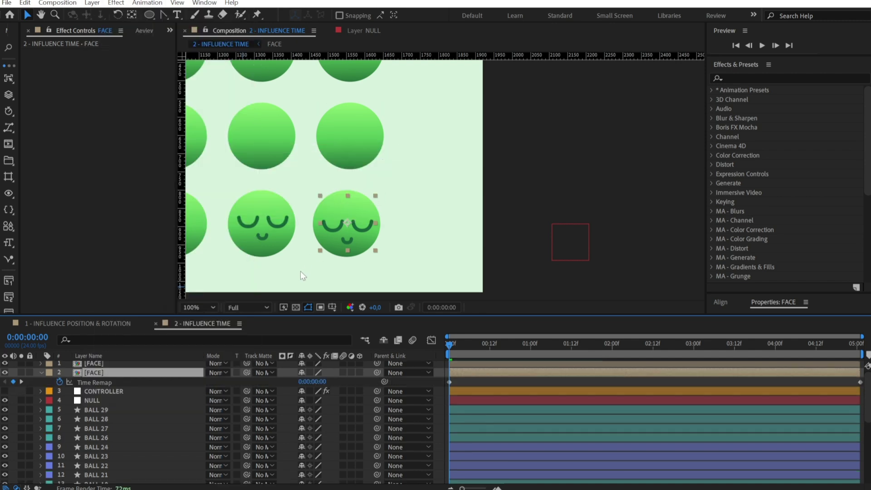
# - Paste the NULL-distance expression using Max Distance Time and Strength Time into FACE's Time Remap, and test it by moving NULL slightly
pyautogui.keyDown('alt'); pyautogui.click(59, 382); pyautogui.keyUp('alt')
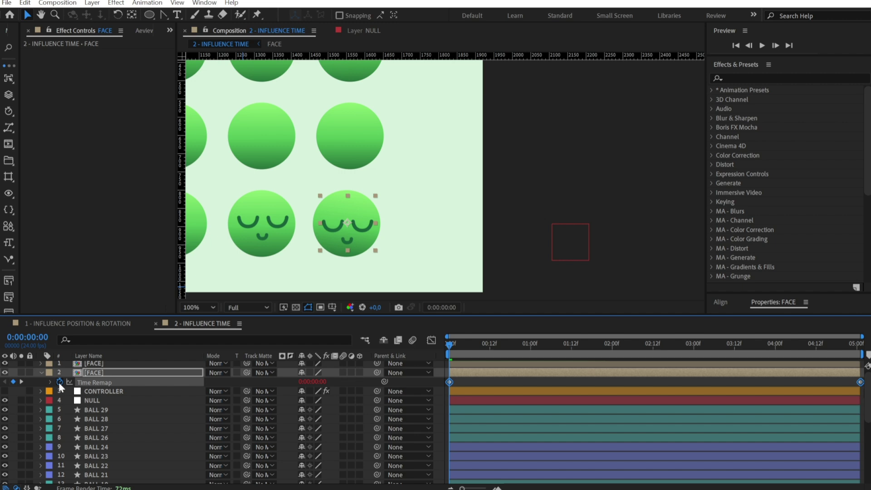
pyautogui.hotkey('ctrl', 'v')
pyautogui.click(473, 374)
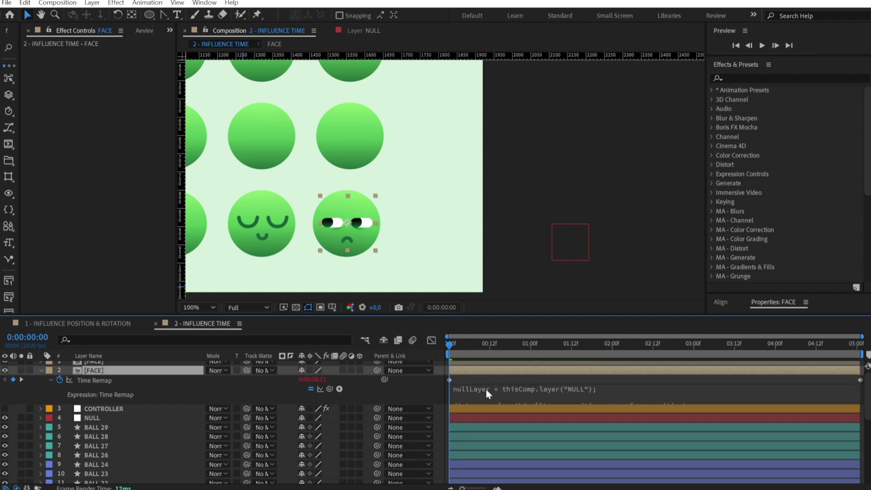
pyautogui.click(486, 390)
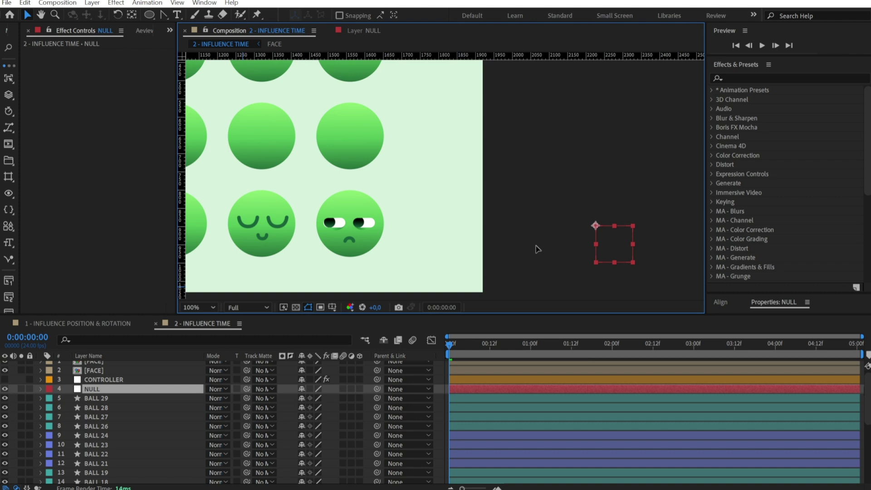
pyautogui.moveTo(603, 245); pyautogui.dragTo(581, 247)
# - In that FACE layer's Time Remap expression, set timeStart to 5 and edit the timeEnd value
pyautogui.click(120, 390)
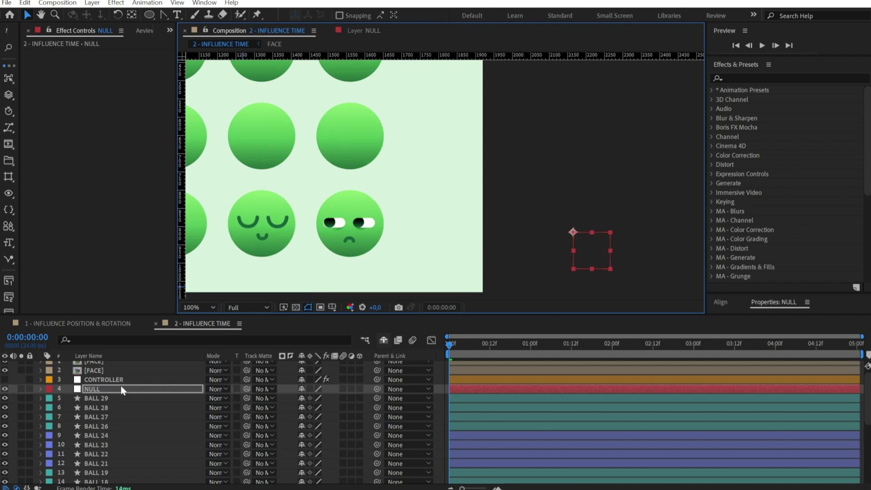
pyautogui.click(103, 370)
pyautogui.click(42, 370)
pyautogui.click(504, 411)
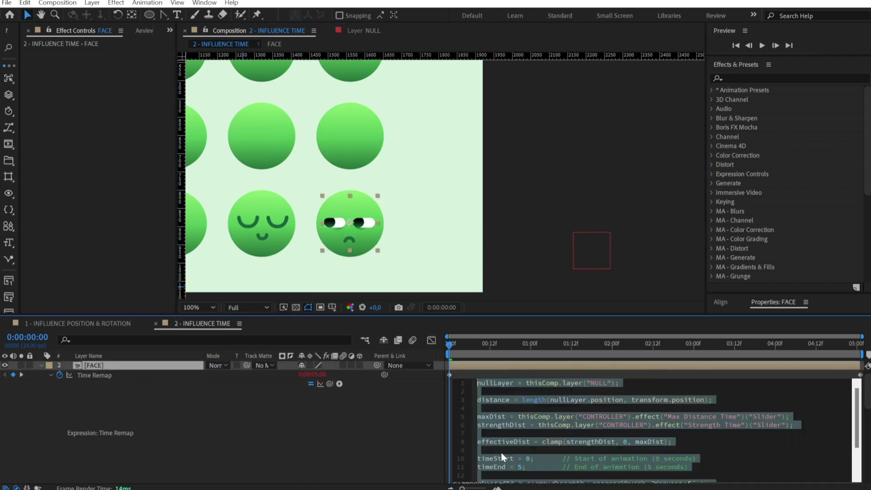
pyautogui.click(505, 458)
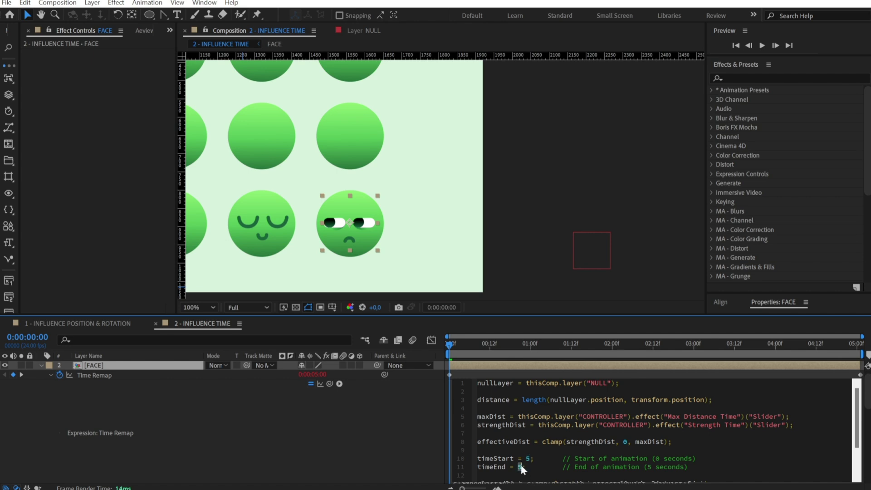
pyautogui.click(521, 371)
# - Test the time influence by moving NULL toward the bottom-row faces and back away from the composition
pyautogui.moveTo(590, 249); pyautogui.dragTo(497, 252)
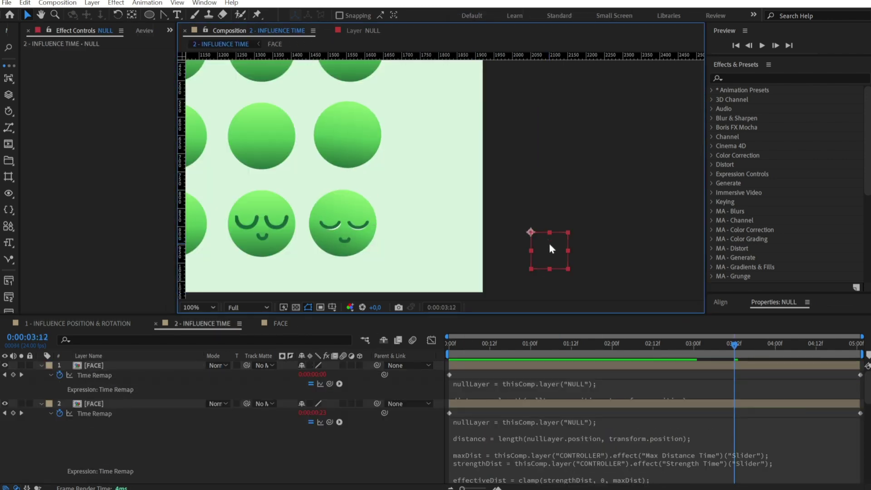
pyautogui.moveTo(549, 241); pyautogui.dragTo(595, 232)
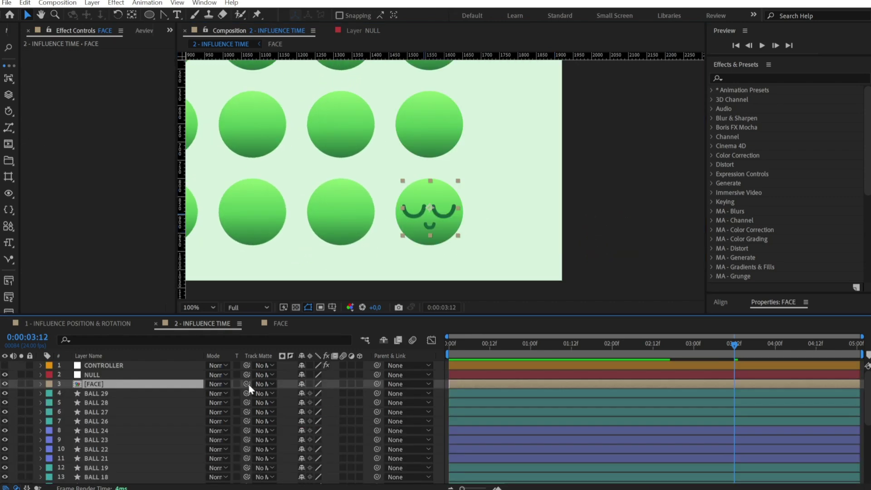
# - Set BALL 29 as the track matte of the FACE layer above it and turn BALL 29's visibility back on
pyautogui.moveTo(247, 385); pyautogui.dragTo(139, 391)
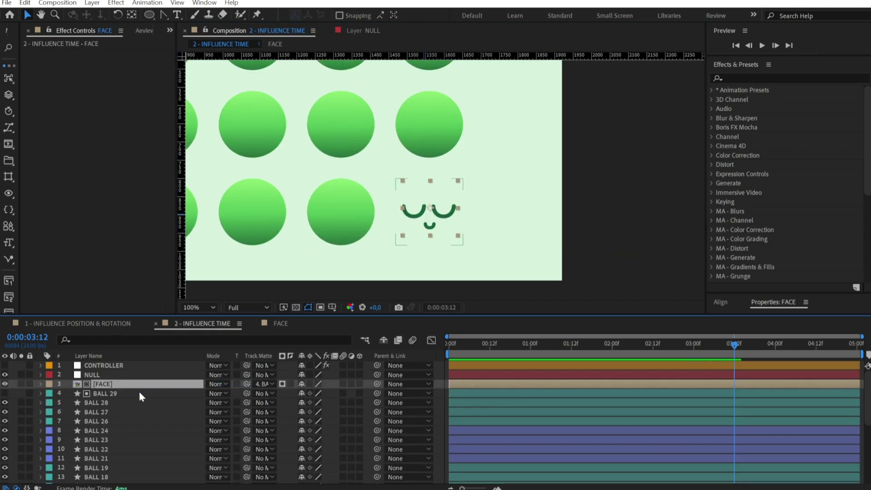
pyautogui.click(12, 394)
pyautogui.click(4, 394)
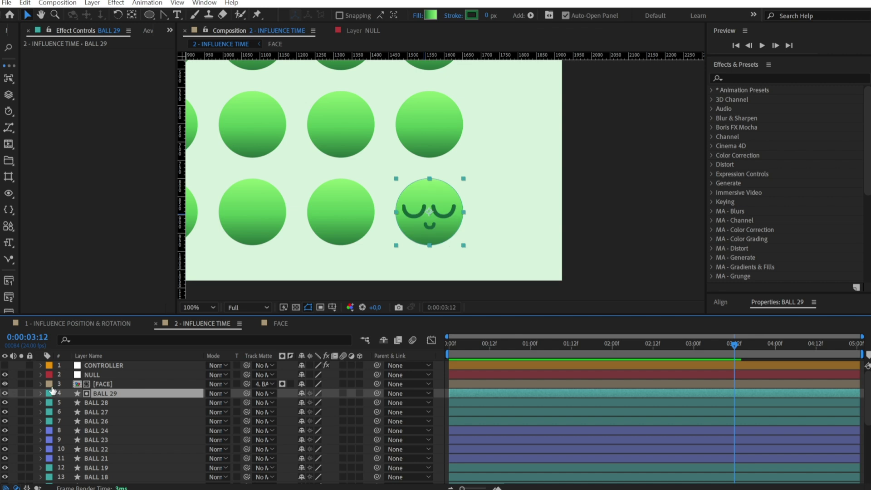
# - Duplicate FACE onto the ball above, placing the copy below BALL 29, and matte it with BALL 28 kept visible
pyautogui.click(99, 385)
pyautogui.hotkey('ctrl', 'd')
pyautogui.moveTo(101, 385); pyautogui.dragTo(116, 410)
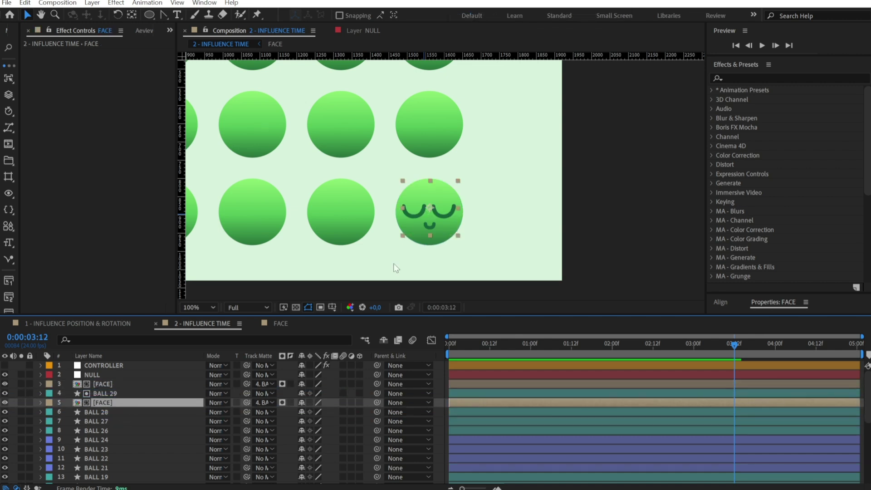
pyautogui.moveTo(246, 402); pyautogui.dragTo(124, 415)
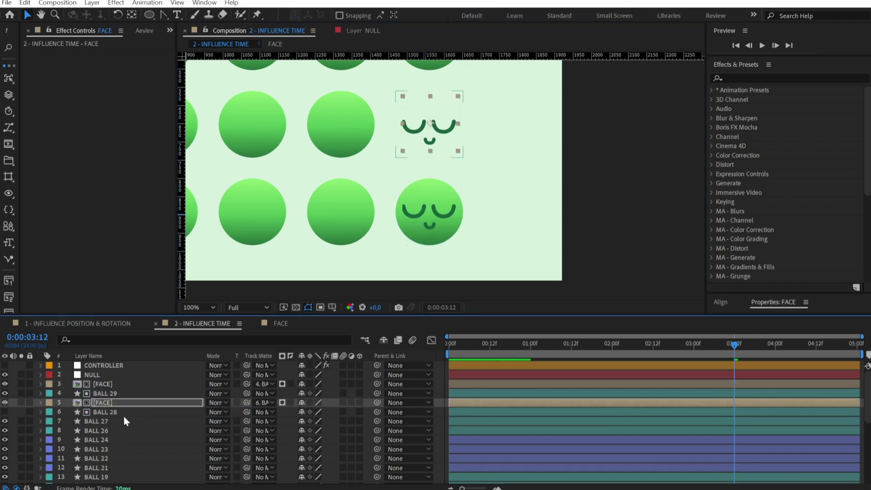
pyautogui.click(124, 415)
pyautogui.click(5, 412)
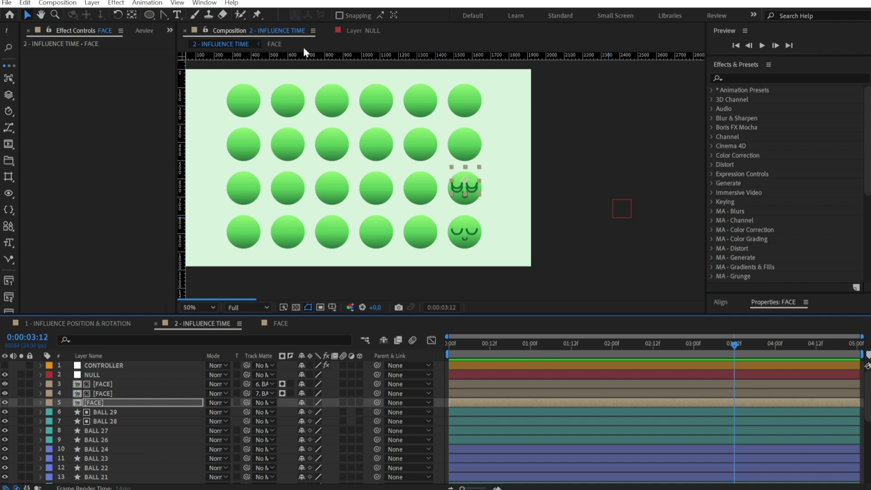
# - Duplicate the FACE layer again and move the copy up to the next ball of the last column
pyautogui.hotkey('ctrl', 'd')
pyautogui.click(114, 413)
pyautogui.hotkey('shift', 'Up')
pyautogui.hotkey('shift', 'Up')
pyautogui.hotkey('shift', 'Up')
pyautogui.hotkey('shift', 'Up')
pyautogui.hotkey('shift', 'Up')
pyautogui.hotkey('shift', 'Up')
pyautogui.hotkey('shift', 'Up')
pyautogui.hotkey('shift', 'Up')
pyautogui.hotkey('shift', 'Up')
pyautogui.hotkey('shift', 'Up')
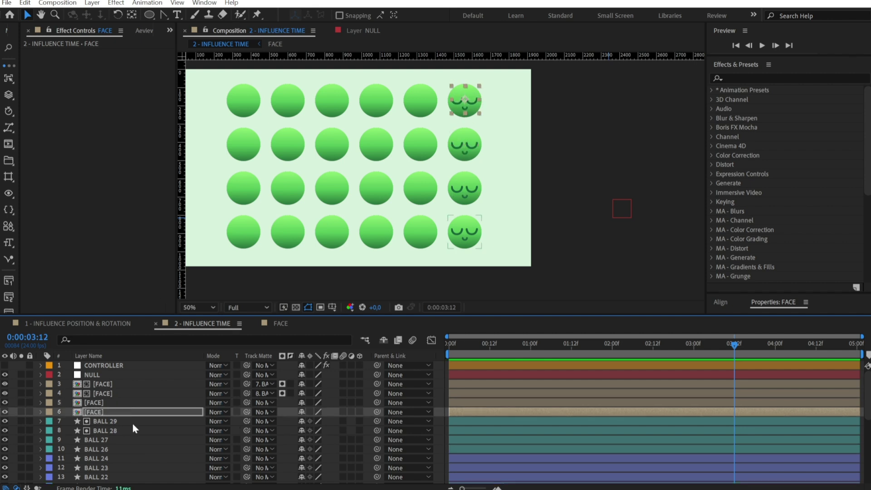
# - Matte the last column's two remaining FACE layers with BALL 27 and BALL 26, kept visible, and test by moving NULL beside the top row
pyautogui.moveTo(246, 403); pyautogui.dragTo(123, 440)
pyautogui.moveTo(247, 412); pyautogui.dragTo(124, 449)
pyautogui.click(5, 439)
pyautogui.click(5, 449)
pyautogui.moveTo(620, 205); pyautogui.dragTo(593, 83)
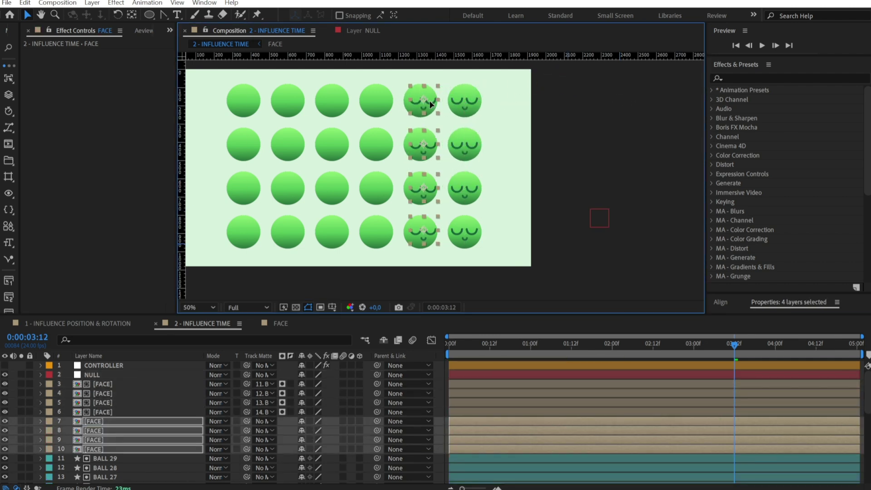
# - Assign each remaining column's FACE layers their matching BALL layers as track mattes, and move NULL outside the composition's right edge
pyautogui.moveTo(107, 407); pyautogui.dragTo(107, 416)
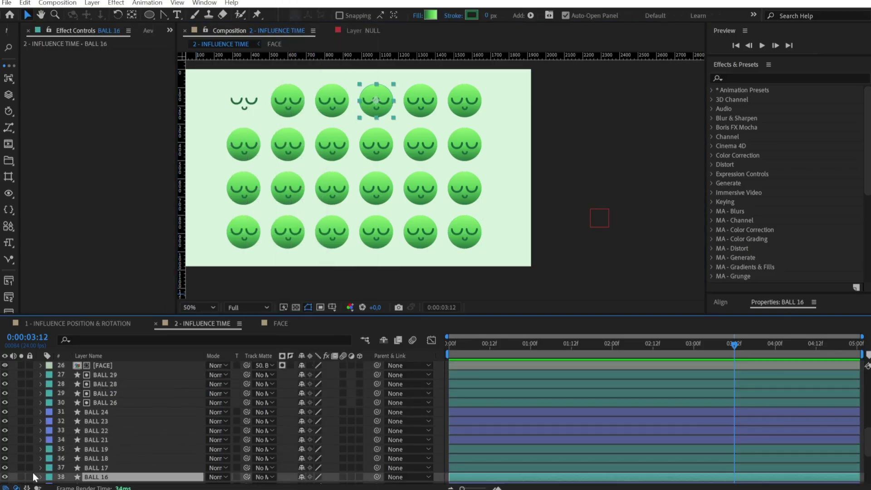
pyautogui.scroll(3, 33, 472)
pyautogui.click(263, 442)
pyautogui.click(314, 486)
pyautogui.click(263, 432)
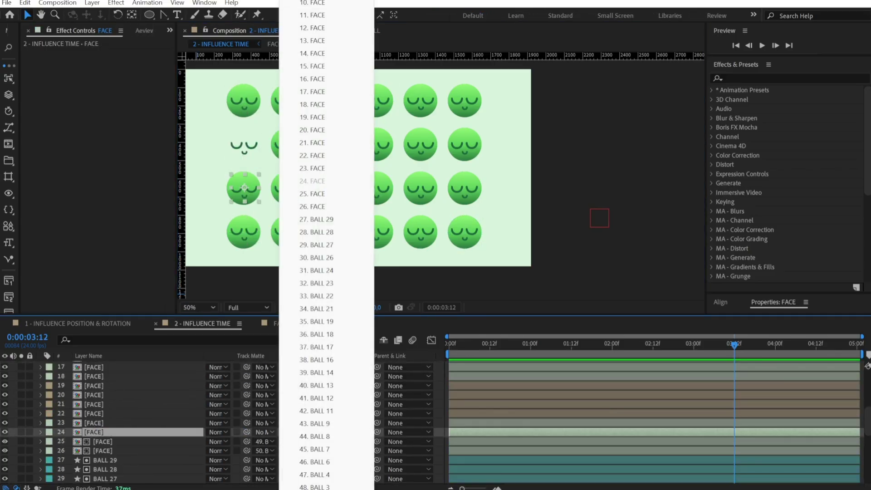
pyautogui.click(315, 487)
pyautogui.click(263, 413)
pyautogui.click(314, 462)
pyautogui.click(263, 395)
pyautogui.click(303, 443)
pyautogui.click(265, 422)
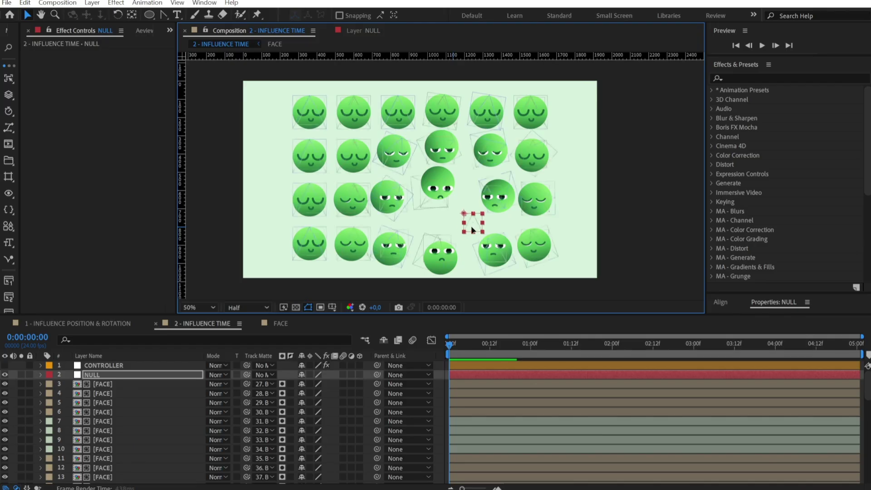
pyautogui.moveTo(476, 226); pyautogui.dragTo(680, 217)
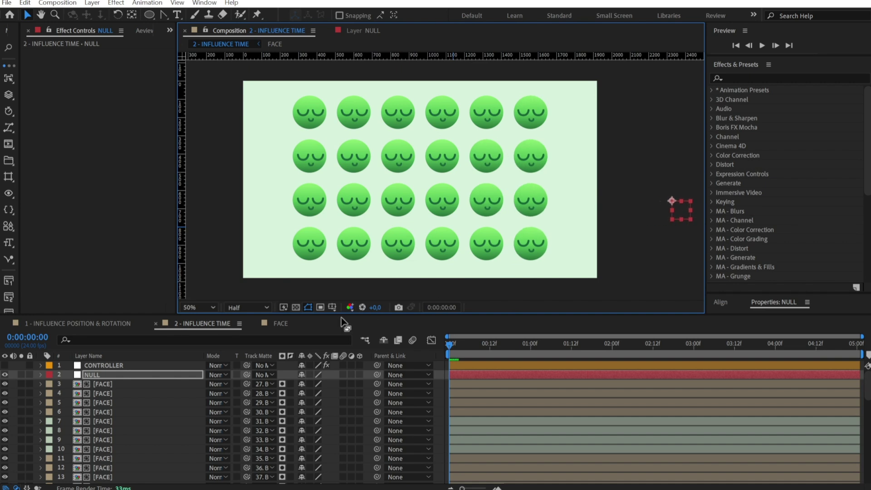
# - Cut the PUPILS layer from the FACE composition and paste it below NULL in 2 - INFLUENCE TIME
pyautogui.click(279, 323)
pyautogui.click(40, 374)
pyautogui.click(102, 364)
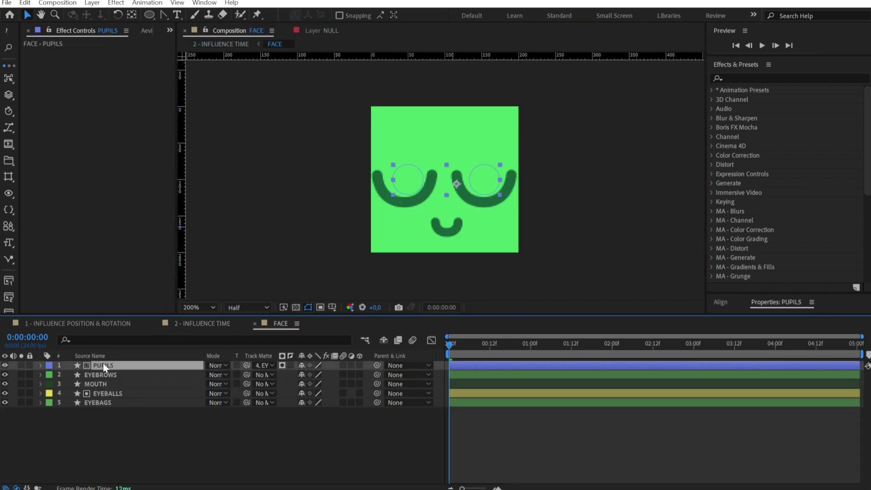
pyautogui.press('Delete')
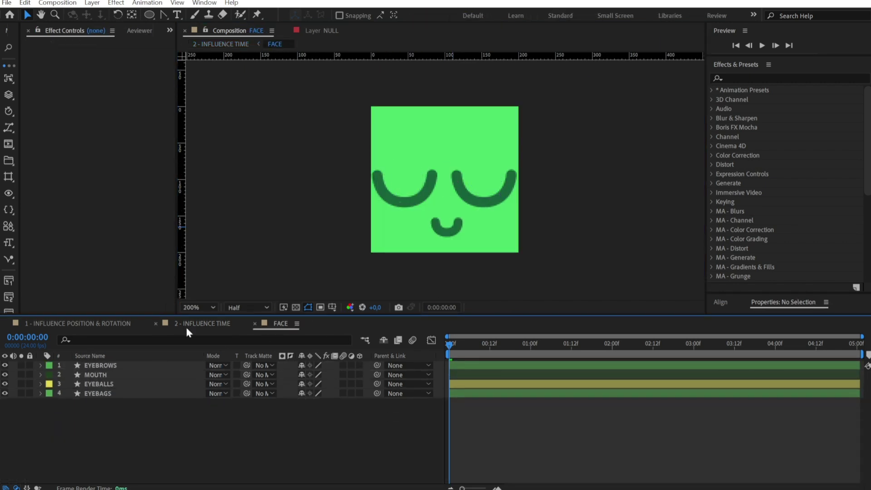
pyautogui.click(187, 327)
pyautogui.scroll(2, 541, 253)
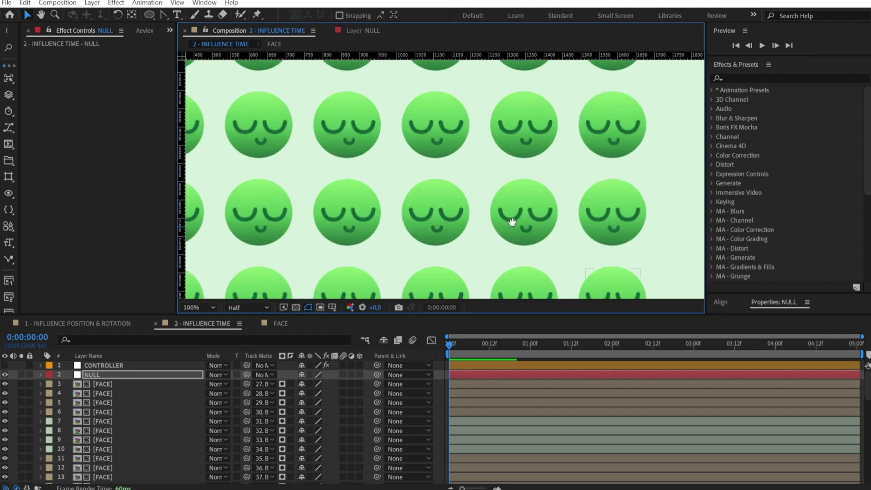
pyautogui.click(462, 383)
pyautogui.hotkey('ctrl', 'v')
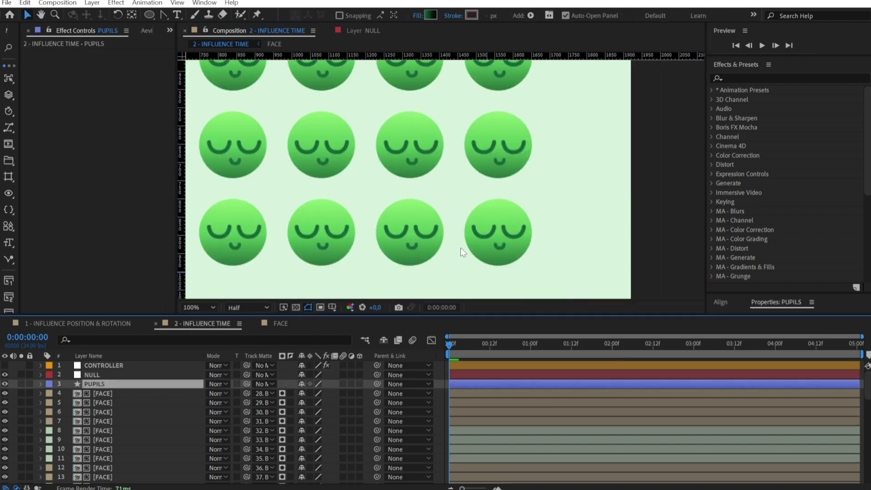
# - Move PUPILS onto the eyes of the bottom row's last face
pyautogui.scroll(-2, 415, 202)
pyautogui.moveTo(228, 84); pyautogui.dragTo(492, 226)
pyautogui.scroll(1, 455, 189)
pyautogui.moveTo(448, 179); pyautogui.dragTo(403, 132)
# - Set PUPILS' scale to 100% and fine-tune its position over the face's closed eyes
pyautogui.press('s')
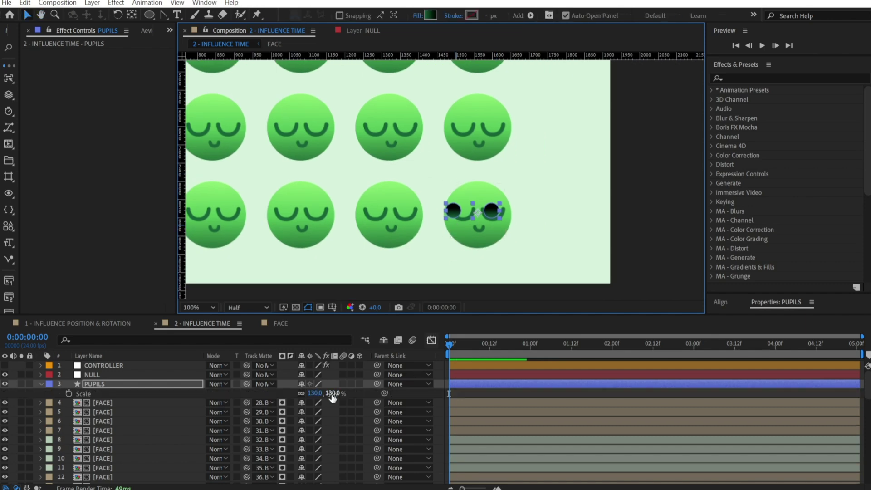
pyautogui.click(332, 394)
pyautogui.write('100')
pyautogui.press('Return')
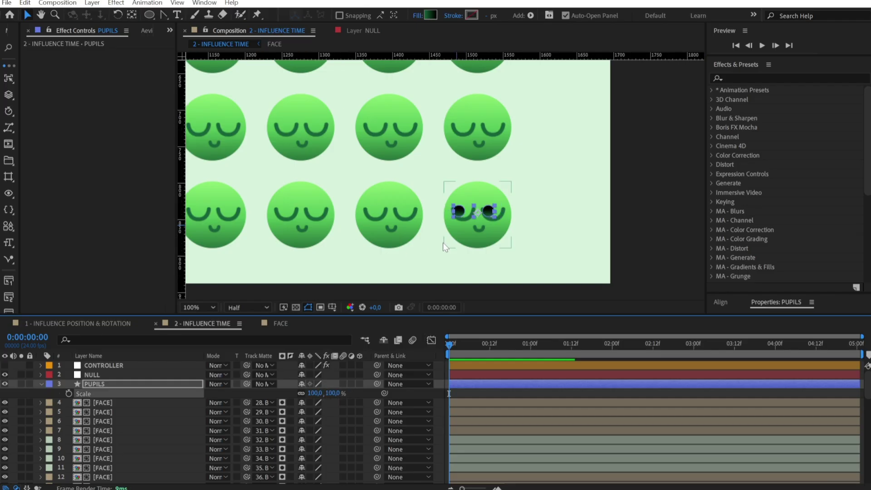
pyautogui.scroll(2, 463, 202)
pyautogui.moveTo(520, 223); pyautogui.dragTo(523, 223)
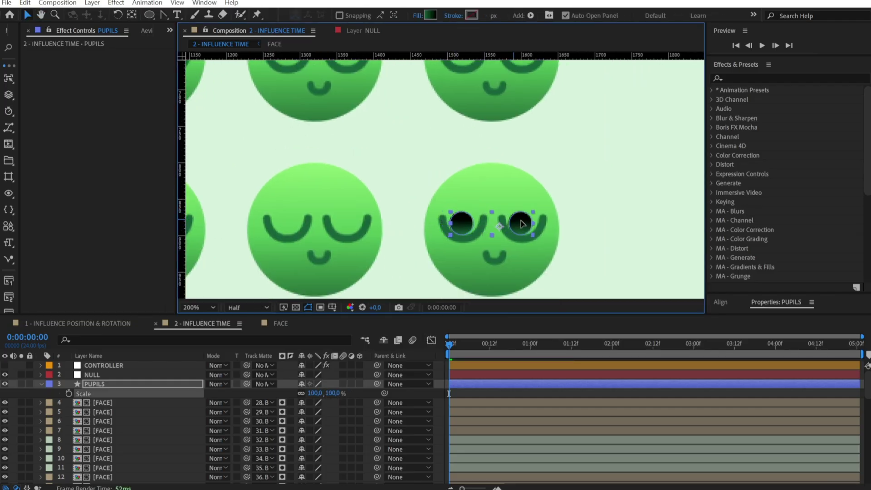
# - Duplicate CONTROLLER's Strength L2 slider and open the copy's name for editing
pyautogui.click(114, 365)
pyautogui.click(67, 90)
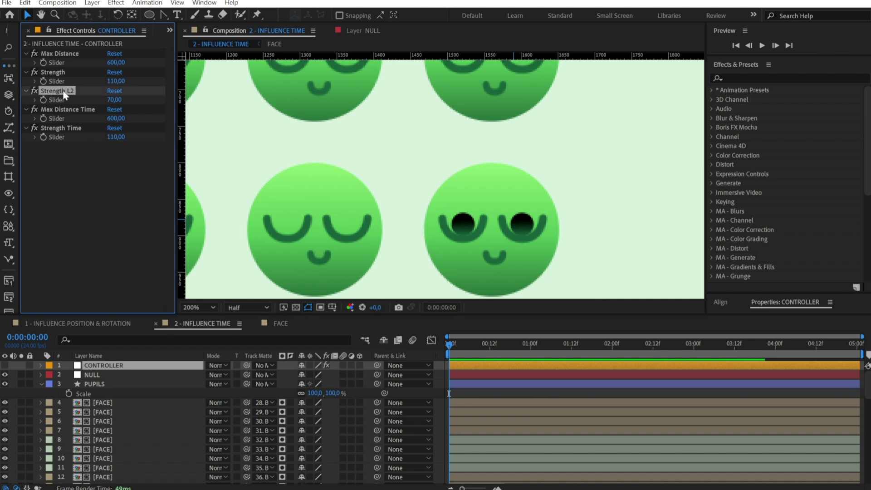
pyautogui.hotkey('ctrl', 'd')
pyautogui.press('Return')
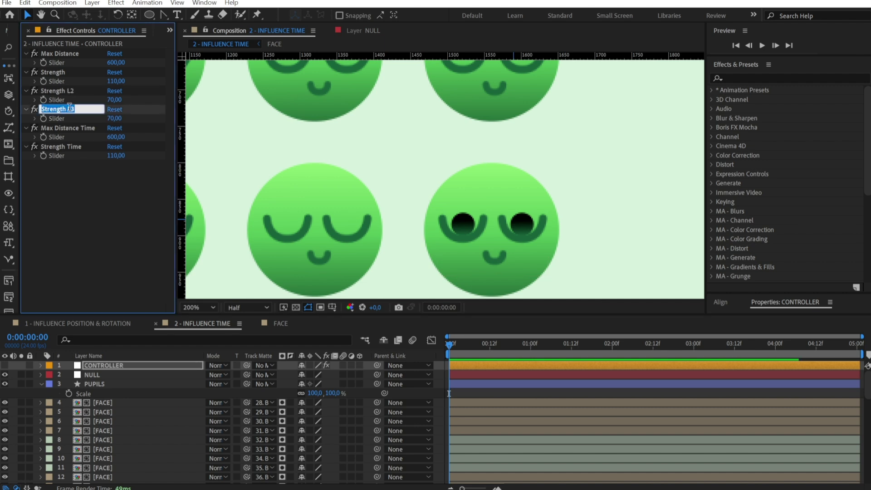
# - Reveal and copy the Position expression of the FACE layer directly below PUPILS
pyautogui.click(503, 403)
pyautogui.press('p')
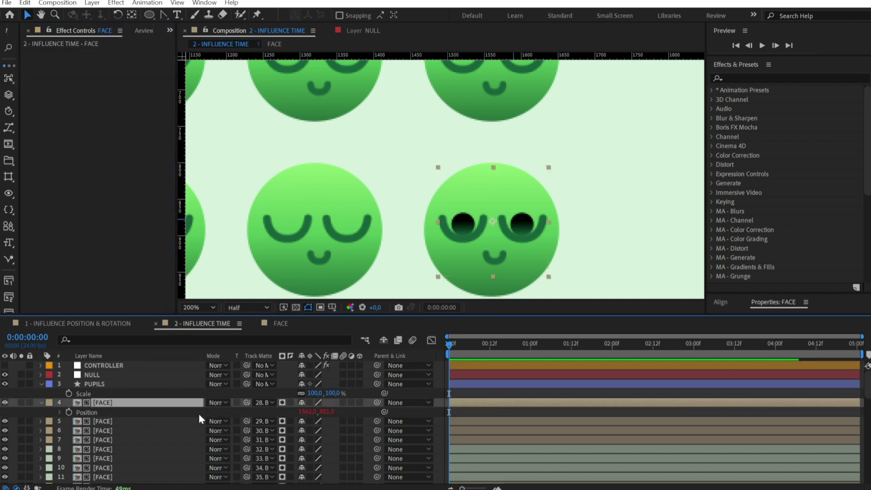
pyautogui.click(61, 412)
pyautogui.click(619, 404)
pyautogui.click(560, 365)
pyautogui.scroll(3, 522, 381)
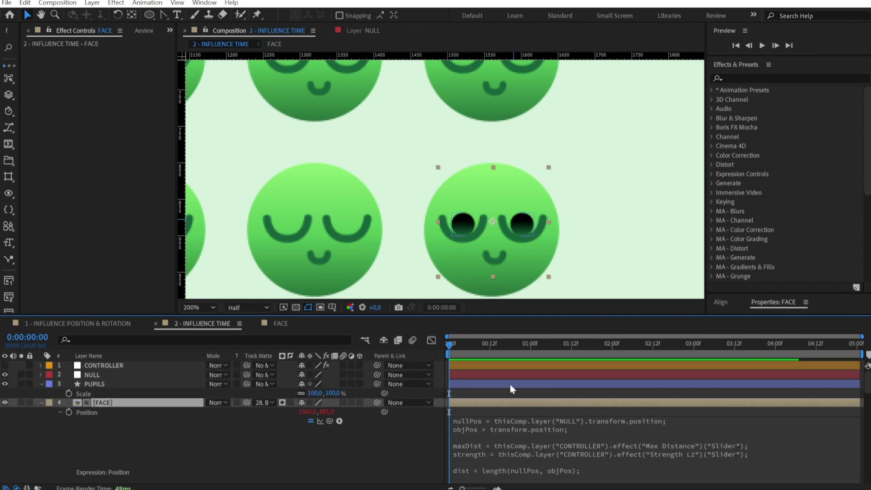
# - Paste the copied expression onto the Position property of PUPILS
pyautogui.click(509, 384)
pyautogui.press('p')
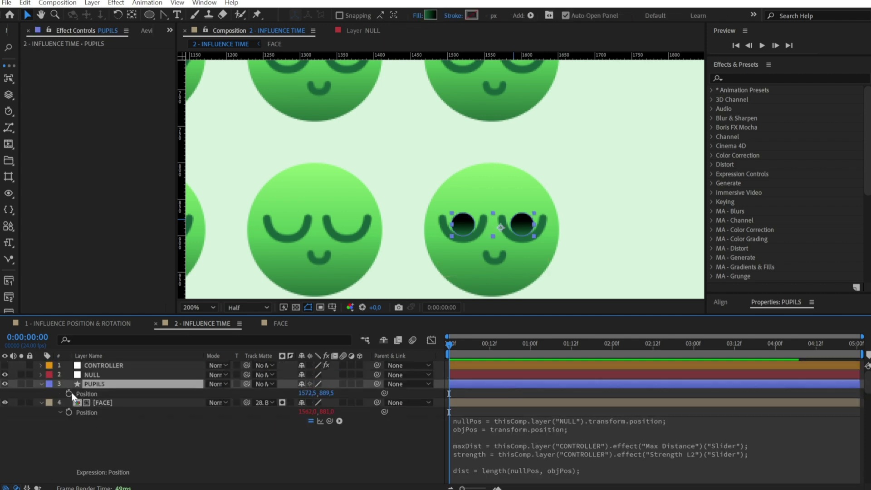
pyautogui.keyDown('alt'); pyautogui.click(69, 394); pyautogui.keyUp('alt')
pyautogui.hotkey('ctrl', 'v')
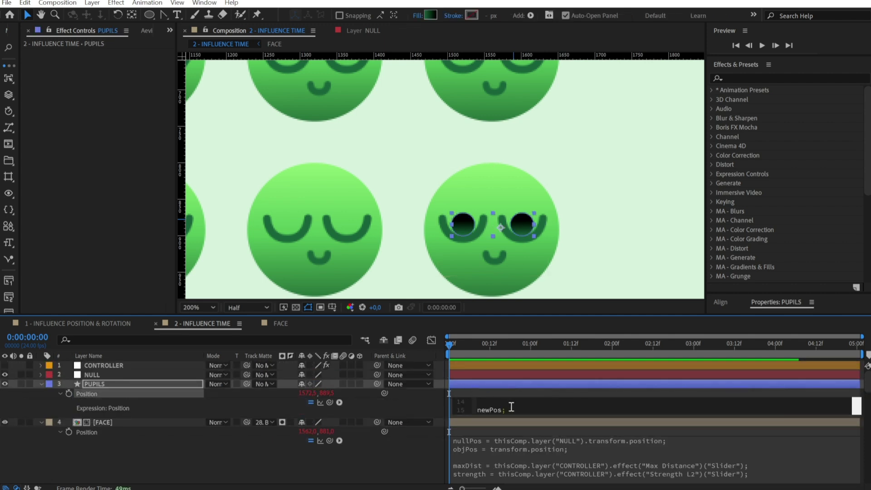
# - Point the strength variable in PUPILS' Position expression to the Strength L3 slider and collapse the layer
pyautogui.click(509, 388)
pyautogui.click(511, 404)
pyautogui.click(615, 435)
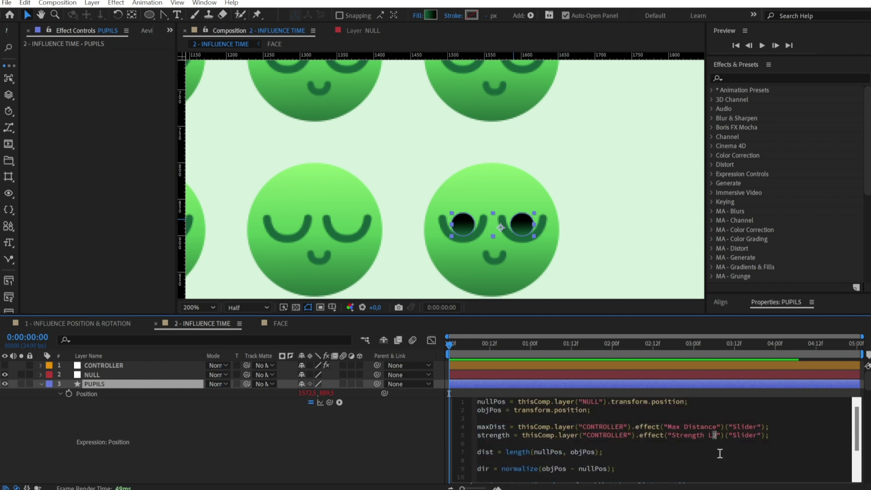
pyautogui.click(656, 384)
pyautogui.click(41, 384)
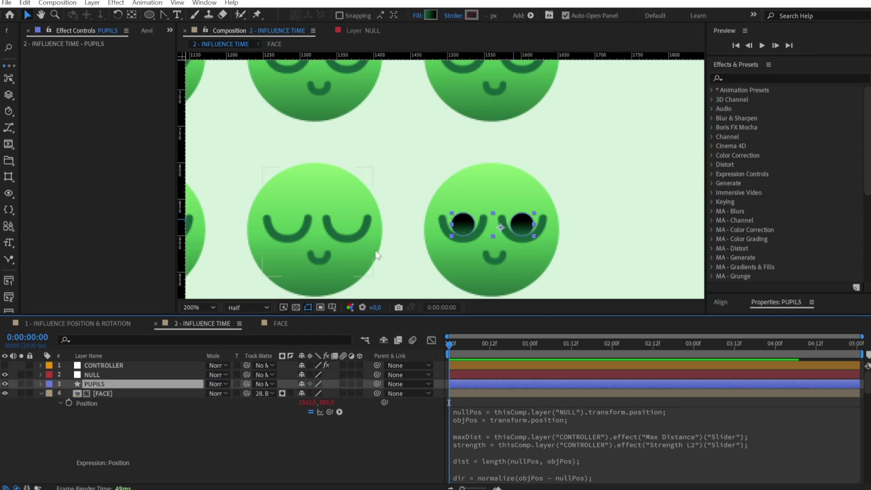
# - Set CONTROLLER's Strength L3 slider to 60
pyautogui.click(101, 365)
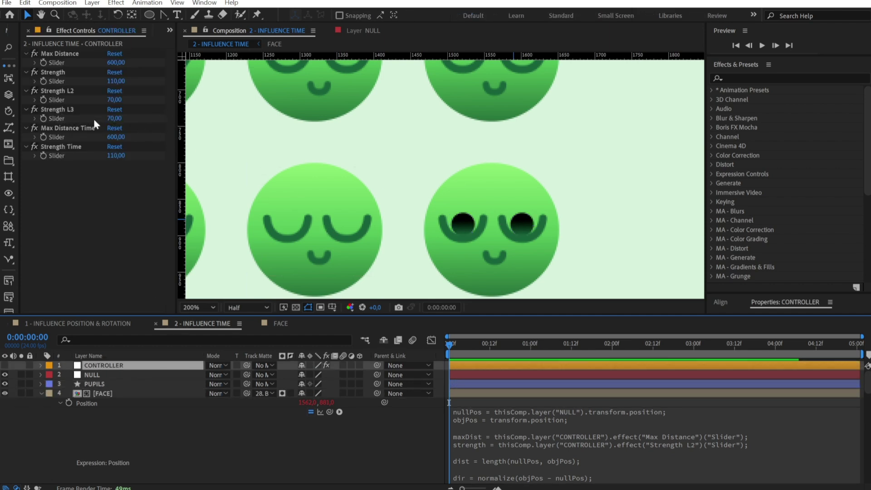
pyautogui.click(114, 118)
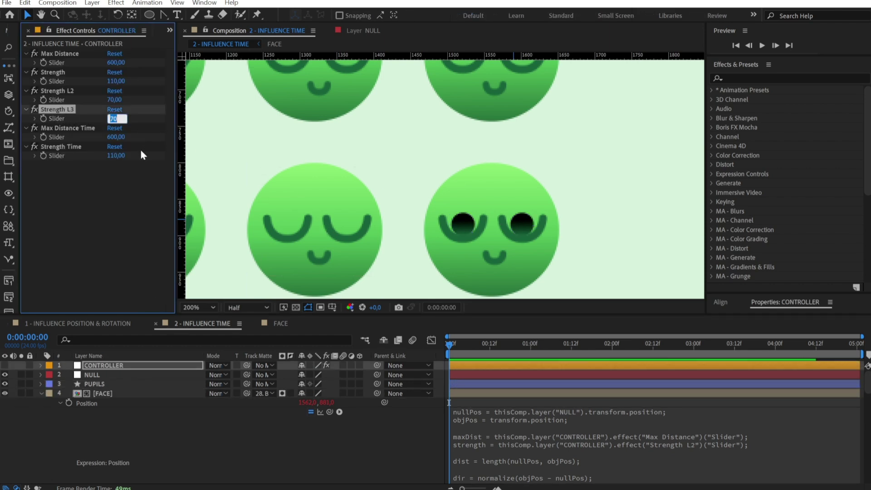
pyautogui.write('60')
pyautogui.press('Return')
# - Move NULL from outside the canvas to between the last column's two lowest faces to test the pupils
pyautogui.scroll(-1, 334, 185)
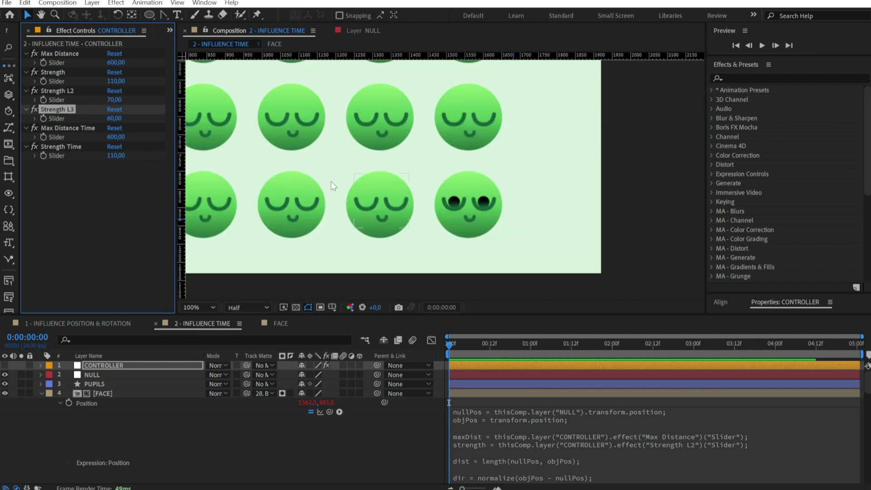
pyautogui.moveTo(494, 222); pyautogui.dragTo(496, 237)
pyautogui.click(501, 374)
pyautogui.moveTo(541, 201); pyautogui.dragTo(480, 209)
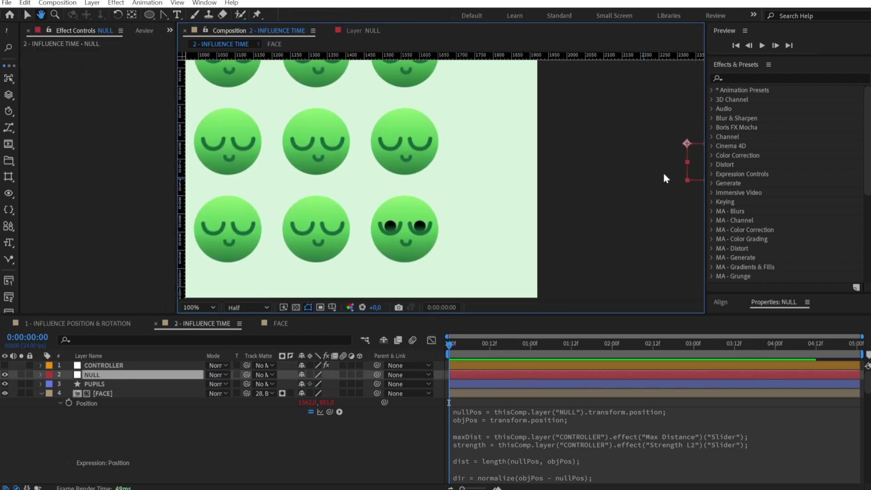
pyautogui.moveTo(693, 163); pyautogui.dragTo(422, 192)
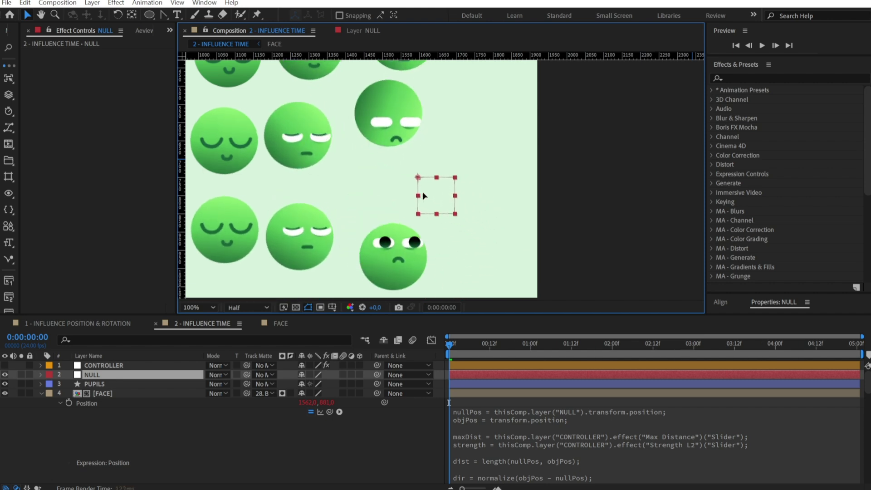
# - Use the FACE layer below as PUPILS' luma matte with that face kept visible, and move NULL back off the canvas
pyautogui.click(465, 384)
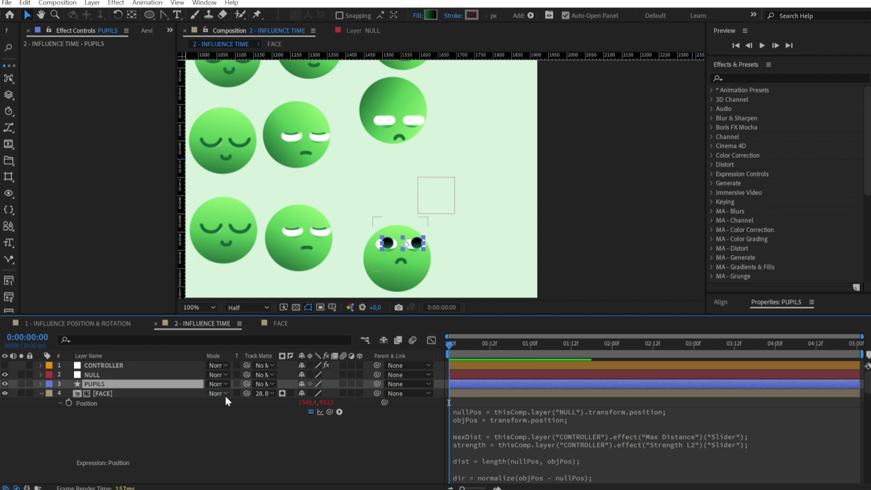
pyautogui.moveTo(246, 384); pyautogui.dragTo(148, 391)
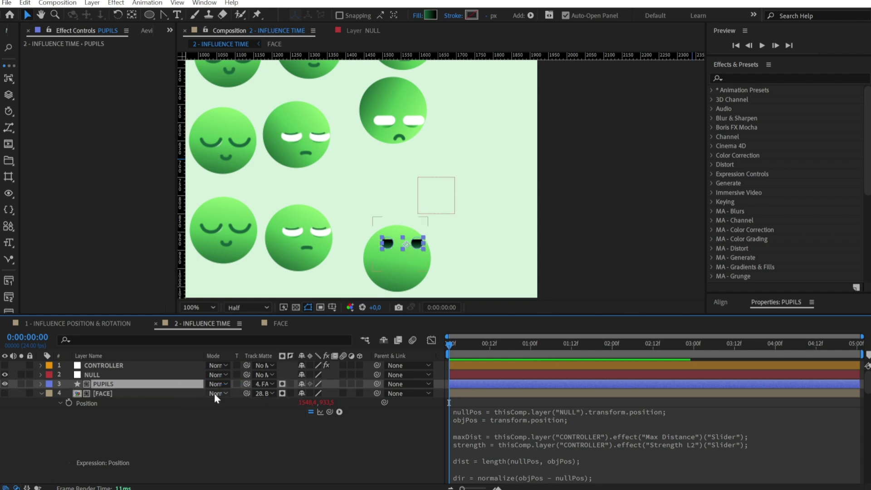
pyautogui.click(5, 393)
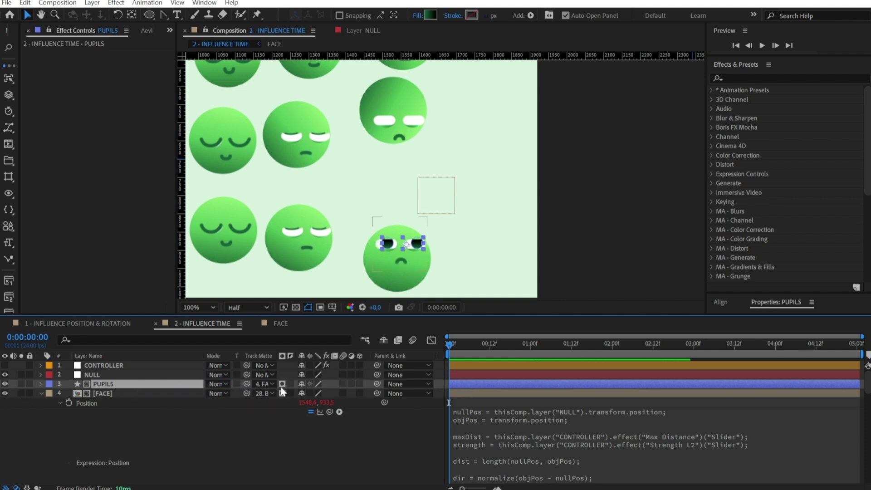
pyautogui.click(544, 405)
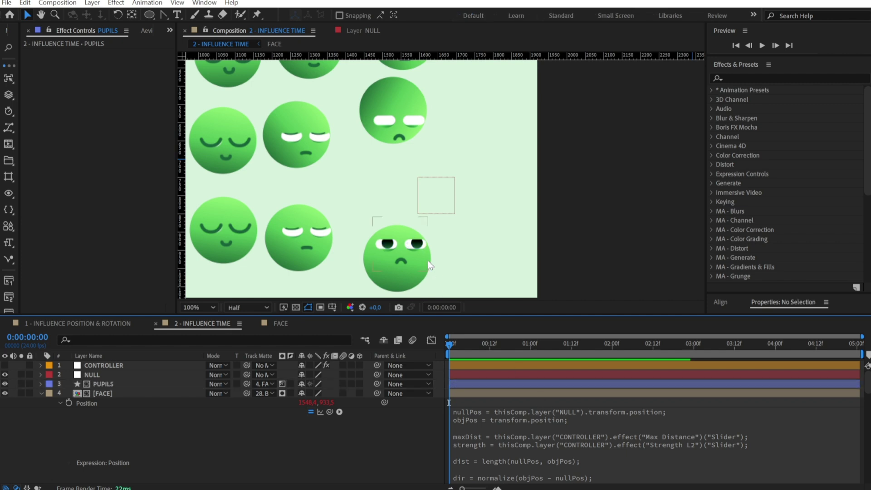
pyautogui.click(464, 375)
pyautogui.moveTo(430, 194); pyautogui.dragTo(494, 216)
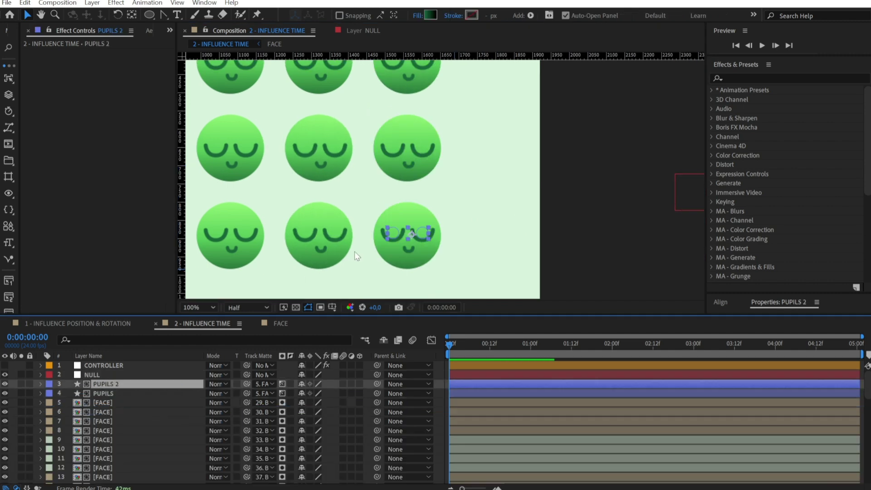
# - Place PUPILS 2 over the eyes of the last column's third-row face and matte it with that face's layer
pyautogui.click(423, 233)
pyautogui.scroll(1, 422, 233)
pyautogui.moveTo(399, 289); pyautogui.dragTo(420, 149)
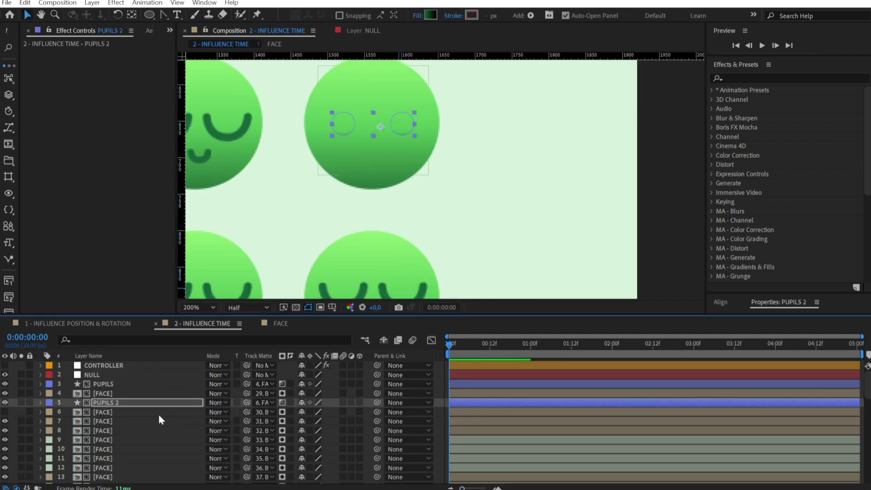
# - Duplicate PUPILS 2 as PUPILS 3, place it on the last column's second-row face and matte it with that FACE layer
pyautogui.hotkey('ctrl', 'd')
pyautogui.moveTo(104, 403); pyautogui.dragTo(104, 425)
pyautogui.moveTo(376, 136); pyautogui.dragTo(366, 280)
pyautogui.moveTo(403, 265); pyautogui.dragTo(403, 89)
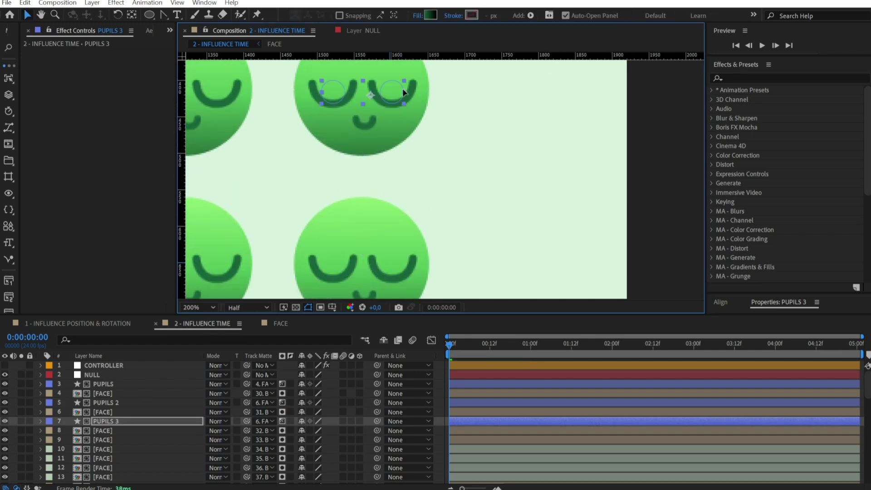
pyautogui.moveTo(247, 421); pyautogui.dragTo(102, 444)
# - Duplicate PUPILS 3 as PUPILS 4, matte it with the next FACE layer and place it on the last column's top face
pyautogui.click(104, 421)
pyautogui.hotkey('ctrl', 'd')
pyautogui.moveTo(246, 440); pyautogui.dragTo(102, 450)
pyautogui.click(4, 449)
pyautogui.click(105, 440)
pyautogui.moveTo(424, 159); pyautogui.dragTo(422, 343)
pyautogui.moveTo(400, 271); pyautogui.dragTo(400, 91)
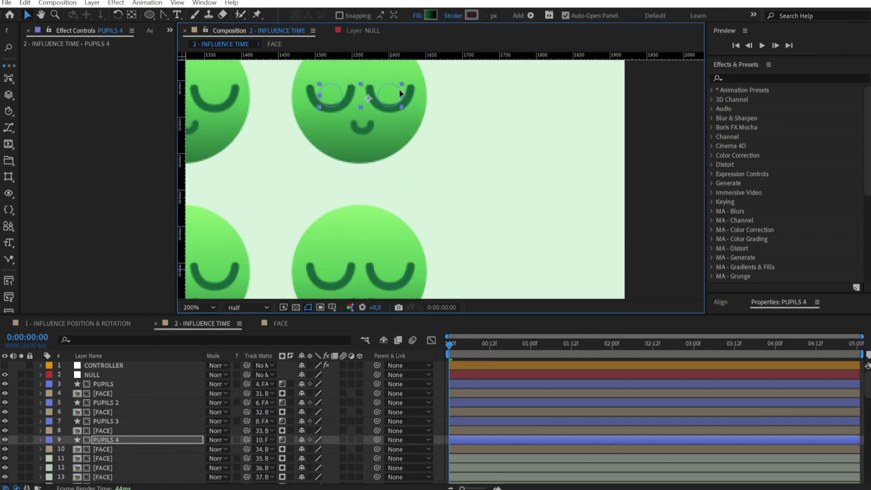
# - Duplicate the four layers PUPILS to PUPILS 4 together and move the copies onto the fifth column of faces
pyautogui.keyDown('ctrl'); pyautogui.click(113, 420); pyautogui.keyUp('ctrl')
pyautogui.scroll(-2, 113, 399)
pyautogui.click(108, 387)
pyautogui.scroll(-1, 363, 227)
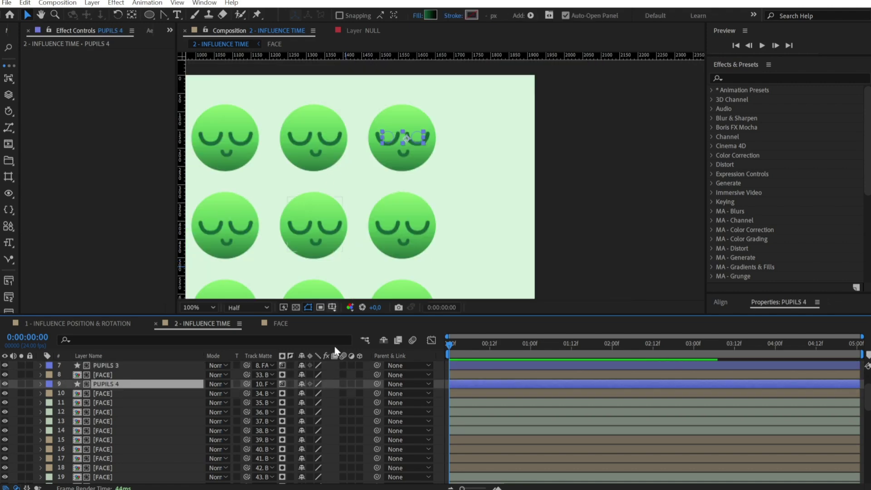
pyautogui.click(109, 403)
pyautogui.moveTo(317, 255); pyautogui.dragTo(370, 147)
pyautogui.click(113, 384)
pyautogui.scroll(2, 107, 403)
pyautogui.keyDown('ctrl'); pyautogui.click(105, 421); pyautogui.keyUp('ctrl')
pyautogui.keyDown('ctrl'); pyautogui.click(104, 403); pyautogui.keyUp('ctrl')
pyautogui.keyDown('ctrl'); pyautogui.click(101, 385); pyautogui.keyUp('ctrl')
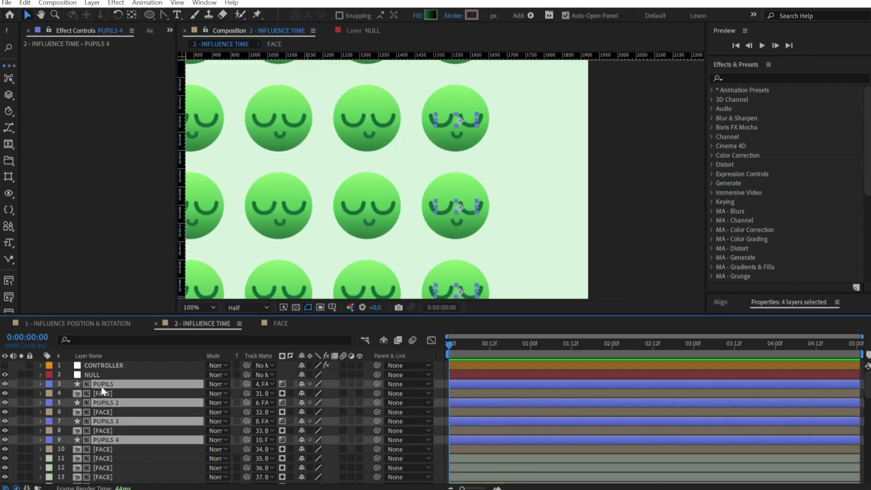
pyautogui.hotkey('ctrl', 'd')
pyautogui.moveTo(442, 147); pyautogui.dragTo(267, 147)
# - Duplicate the fifth column's pupils, restack the copies lower in the layer order and place them on the fourth column
pyautogui.click(264, 402)
pyautogui.hotkey('ctrl', 'd')
pyautogui.moveTo(116, 402); pyautogui.dragTo(115, 453)
pyautogui.moveTo(615, 120); pyautogui.dragTo(527, 121)
# - Repeat duplicating, restacking and shifting the pupil set until the first three columns of faces also have pupils
pyautogui.hotkey('ctrl', 'd')
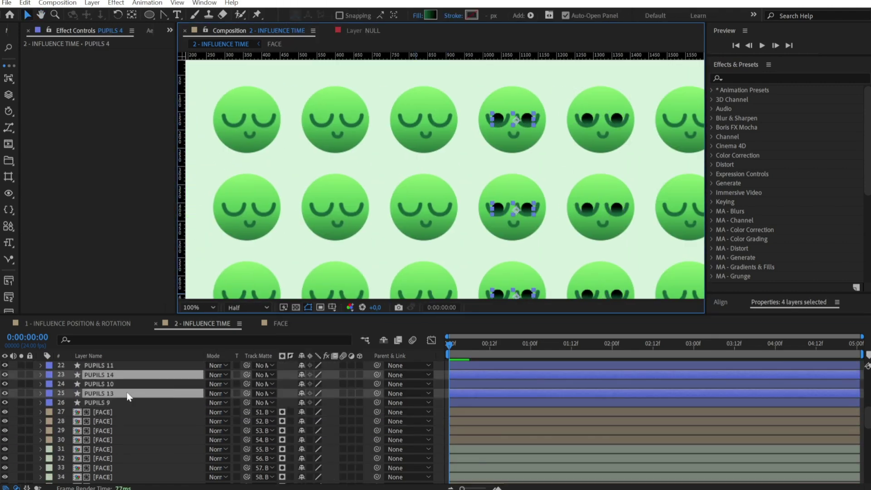
pyautogui.moveTo(127, 394); pyautogui.dragTo(127, 444)
pyautogui.moveTo(527, 120); pyautogui.dragTo(438, 120)
pyautogui.hotkey('ctrl', 'd')
pyautogui.moveTo(127, 394); pyautogui.dragTo(127, 445)
pyautogui.moveTo(438, 120); pyautogui.dragTo(350, 121)
pyautogui.scroll(10, 113, 409)
pyautogui.scroll(-1, 390, 121)
# - Interleave the copied PUPILS layers, starting from PUPILS 8, with their FACE layers and assign those faces as track mattes
pyautogui.click(109, 429)
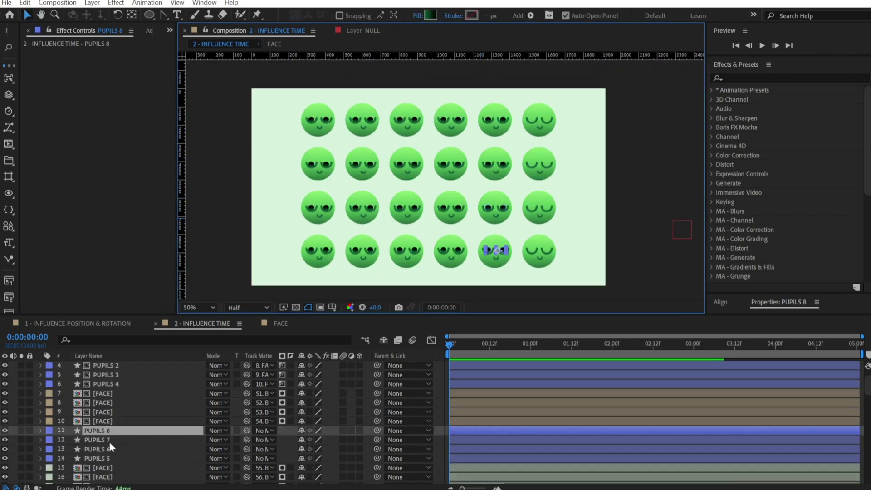
pyautogui.scroll(-3, 110, 442)
pyautogui.click(134, 440)
pyautogui.click(109, 393)
pyautogui.moveTo(247, 422); pyautogui.dragTo(122, 462)
pyautogui.scroll(-5, 117, 419)
pyautogui.moveTo(246, 402); pyautogui.dragTo(102, 440)
# - Assign FACE track mattes to the remaining PUPILS copies and turn the matte faces' visibility back on
pyautogui.scroll(-3, 117, 418)
pyautogui.moveTo(247, 393)
pyautogui.mouseDown()
pyautogui.moveTo(181, 424)
pyautogui.moveTo(109, 432)
pyautogui.mouseUp()
pyautogui.click(109, 440)
pyautogui.moveTo(5, 430); pyautogui.dragTo(6, 366)
pyautogui.scroll(6, 7, 366)
pyautogui.click(320, 120)
pyautogui.scroll(2, 237, 396)
pyautogui.moveTo(246, 393); pyautogui.dragTo(132, 430)
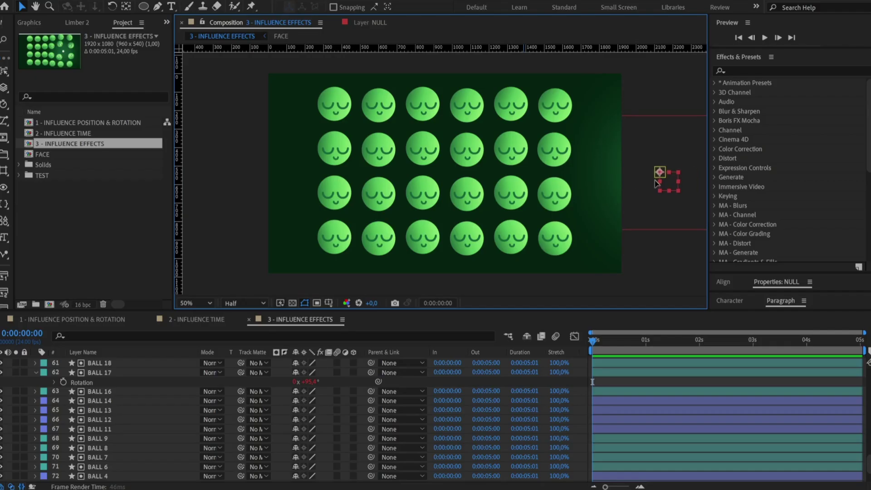
# - In 3 - INFLUENCE EFFECTS, move NULL between the grid's last two columns and add an Inner Shadow layer style to BALL 22
pyautogui.moveTo(661, 175); pyautogui.dragTo(537, 175)
pyautogui.scroll(2, 574, 209)
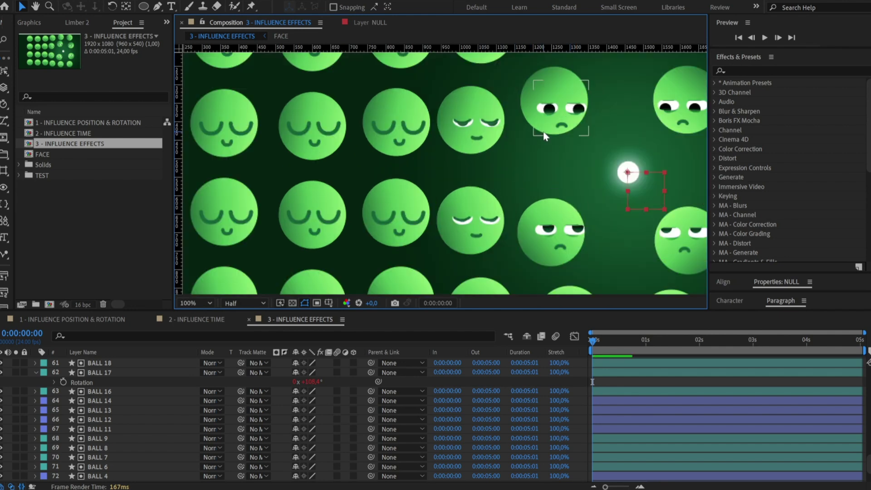
pyautogui.click(533, 111)
pyautogui.scroll(5, 189, 400)
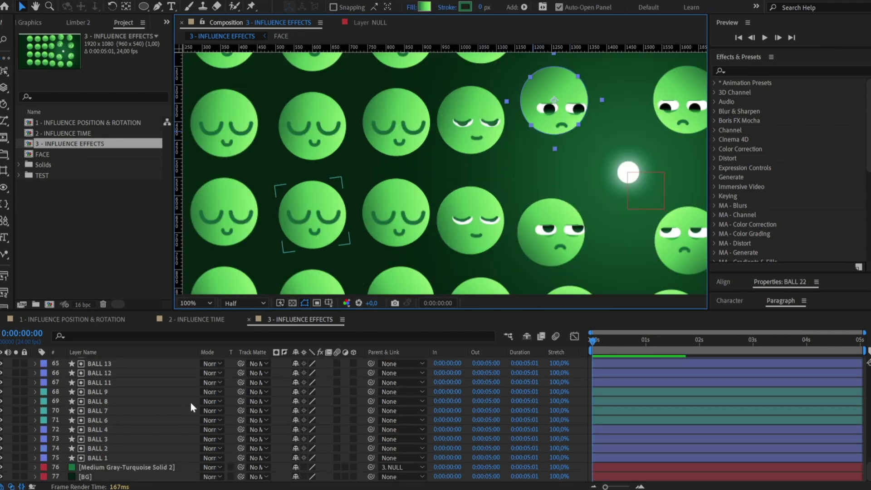
pyautogui.rightClick(100, 459)
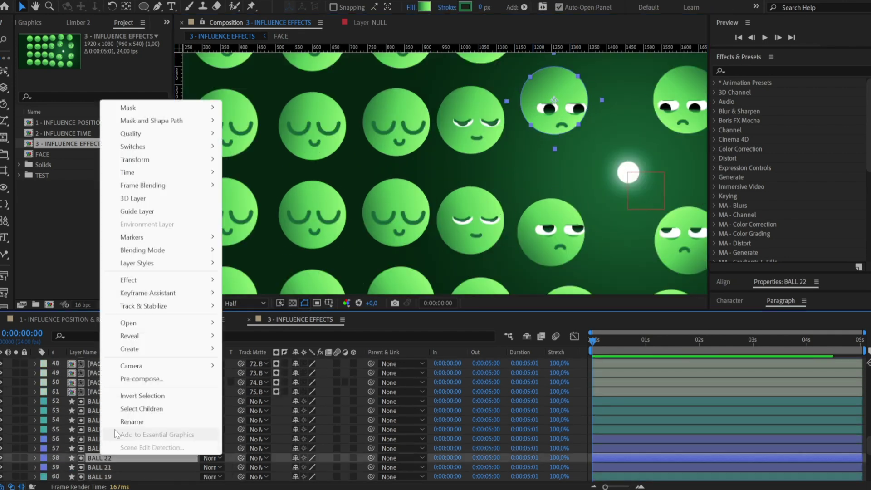
pyautogui.moveTo(174, 268)
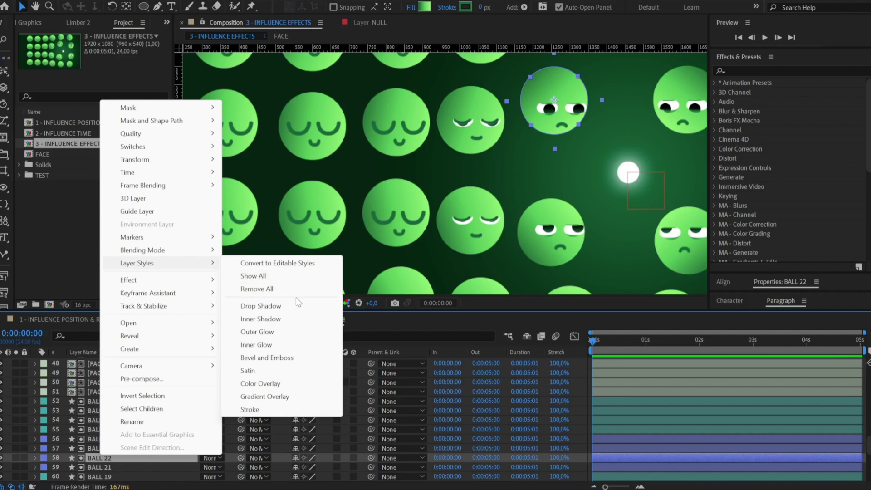
pyautogui.click(291, 319)
pyautogui.scroll(-1, 96, 439)
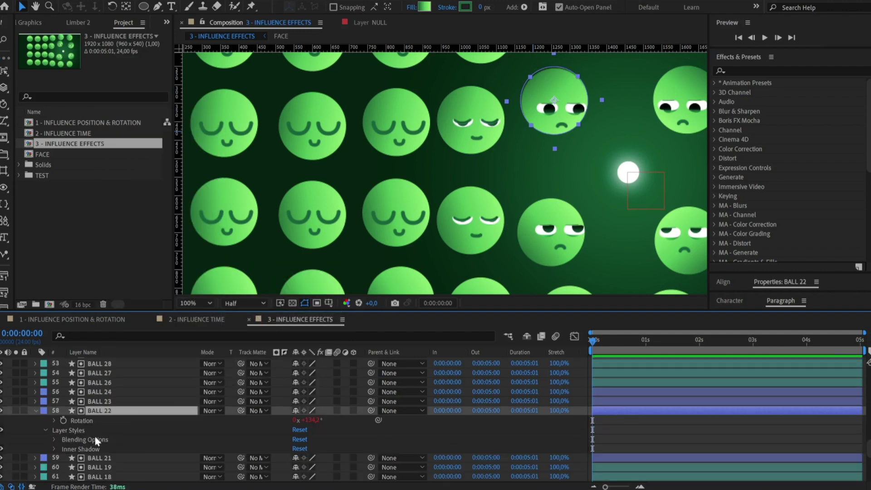
# - Give BALL 22's Inner Shadow the Normal blend mode, a red color and a distance of 34
pyautogui.click(54, 449)
pyautogui.click(313, 401)
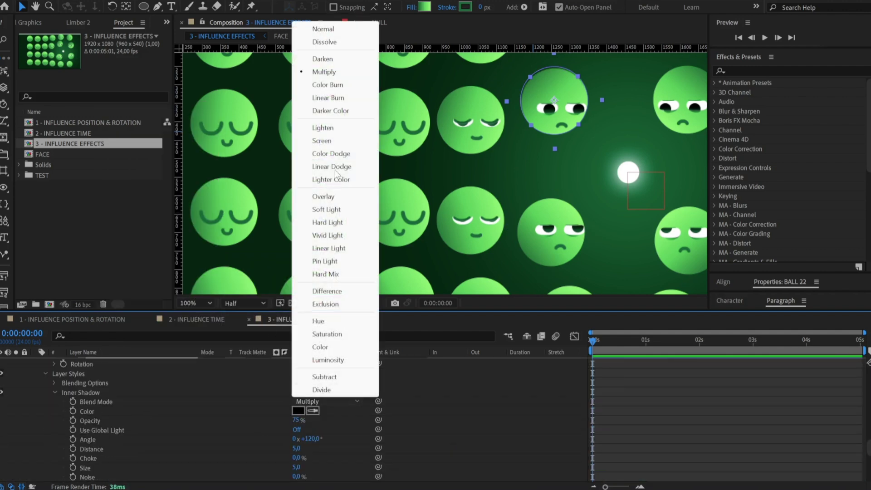
pyautogui.click(334, 28)
pyautogui.click(298, 412)
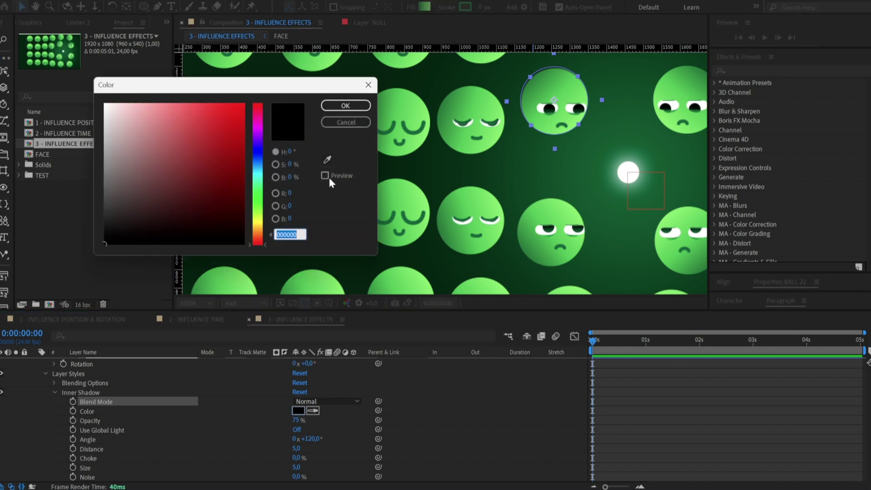
pyautogui.click(345, 106)
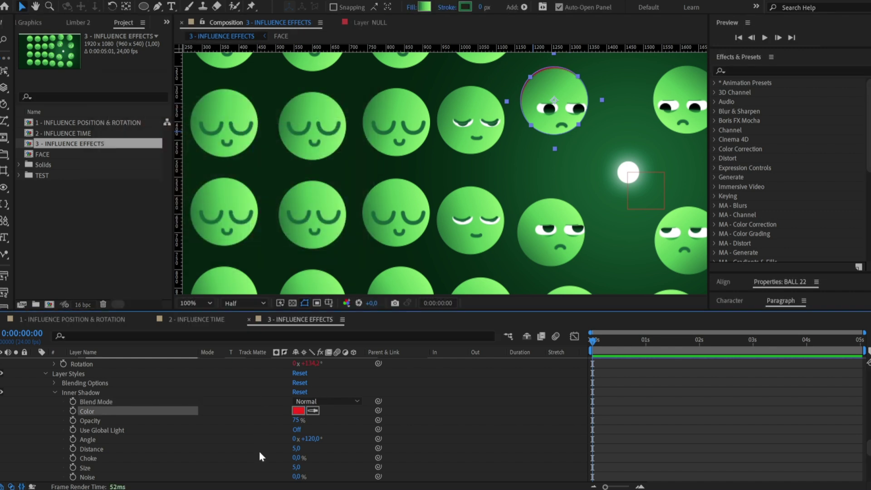
pyautogui.click(101, 450)
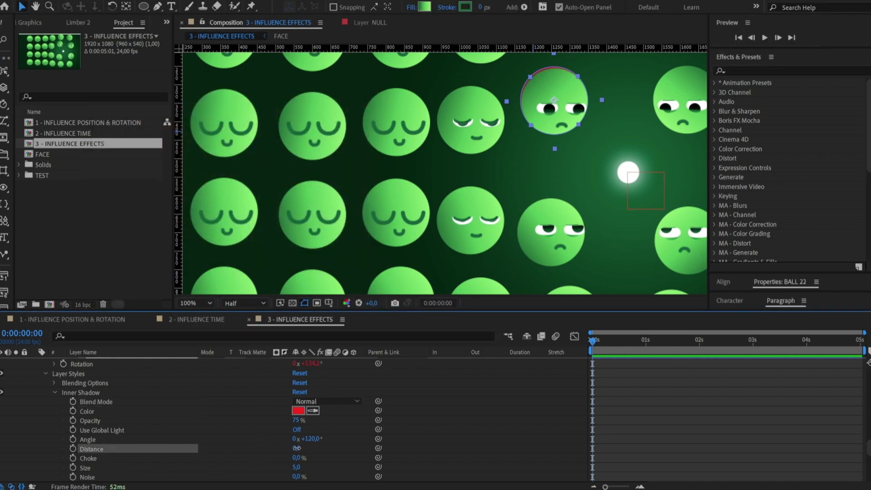
pyautogui.moveTo(298, 449); pyautogui.dragTo(307, 449)
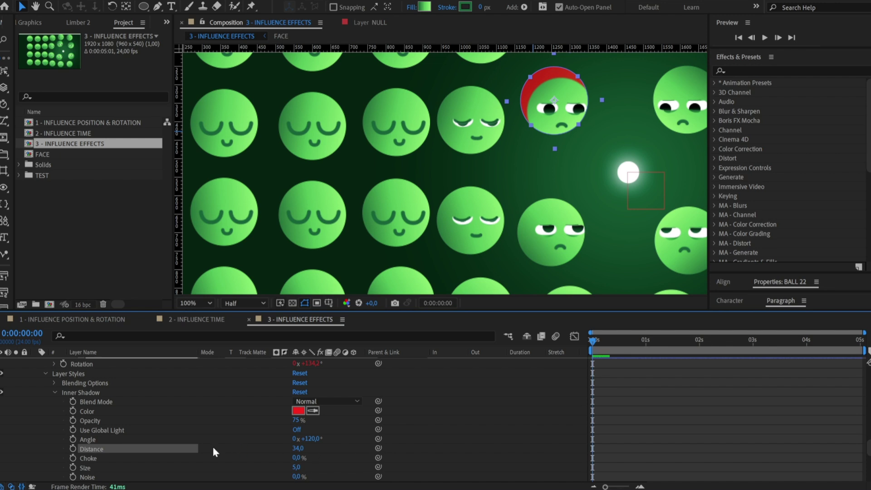
# - Add an expression to the Inner Shadow's Angle computing it from the NULL and ball positions with Math.atan2, and move NULL to test it
pyautogui.click(87, 439)
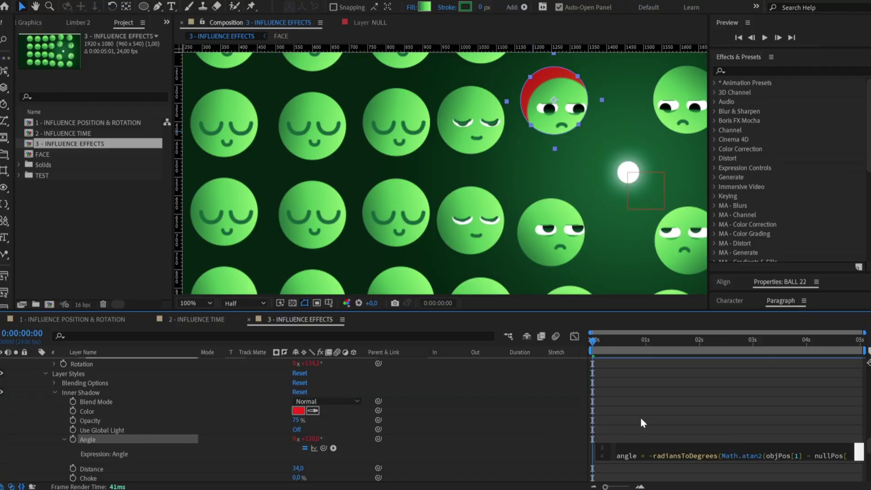
pyautogui.click(641, 417)
pyautogui.moveTo(645, 192)
pyautogui.mouseDown()
pyautogui.moveTo(660, 124)
pyautogui.moveTo(644, 108)
pyautogui.moveTo(610, 105)
pyautogui.moveTo(645, 109)
pyautogui.moveTo(649, 124)
pyautogui.moveTo(632, 186)
pyautogui.mouseUp()
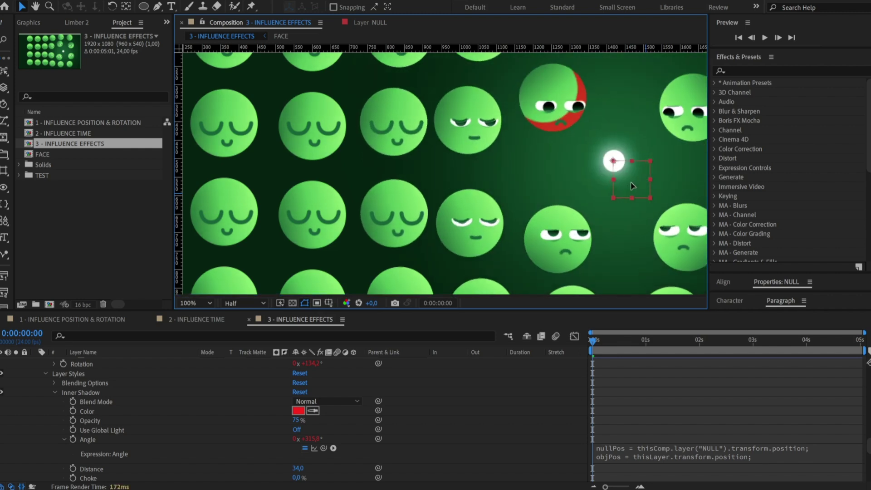
# - Recolor BALL 22's Inner Shadow by sampling a green ball and brightening the result to #BFFF90
pyautogui.click(310, 411)
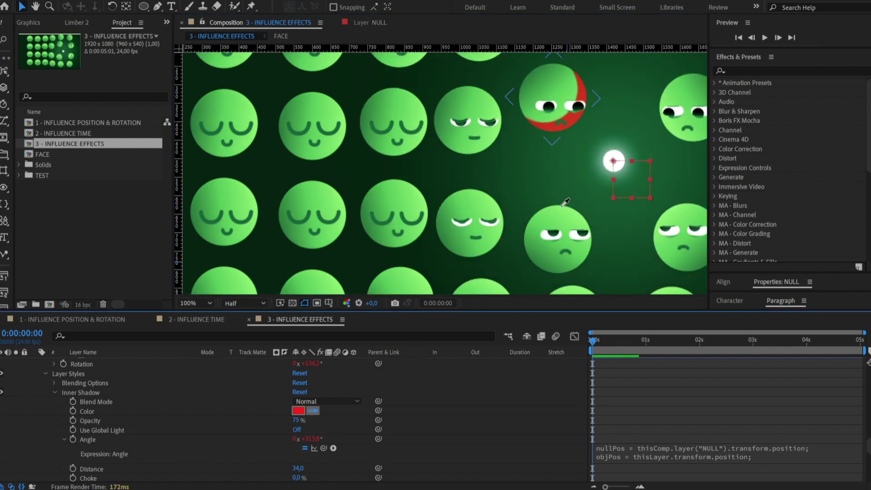
pyautogui.click(536, 227)
pyautogui.click(299, 411)
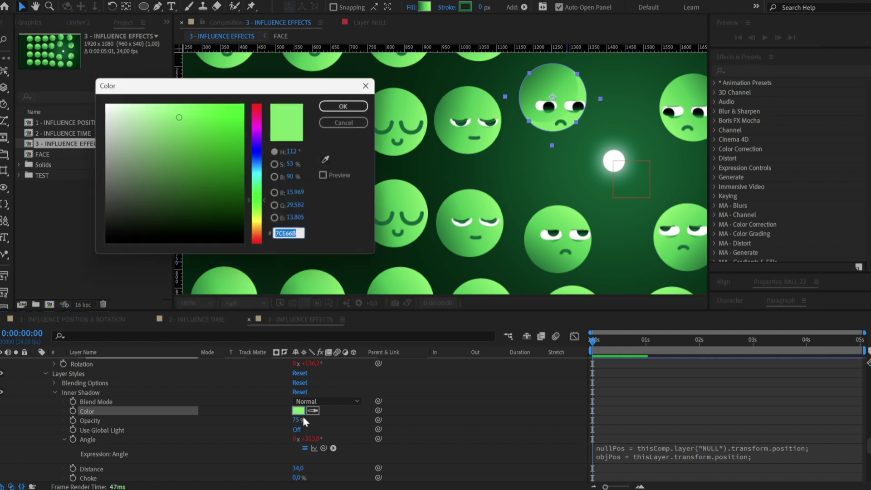
pyautogui.moveTo(160, 107); pyautogui.dragTo(154, 97)
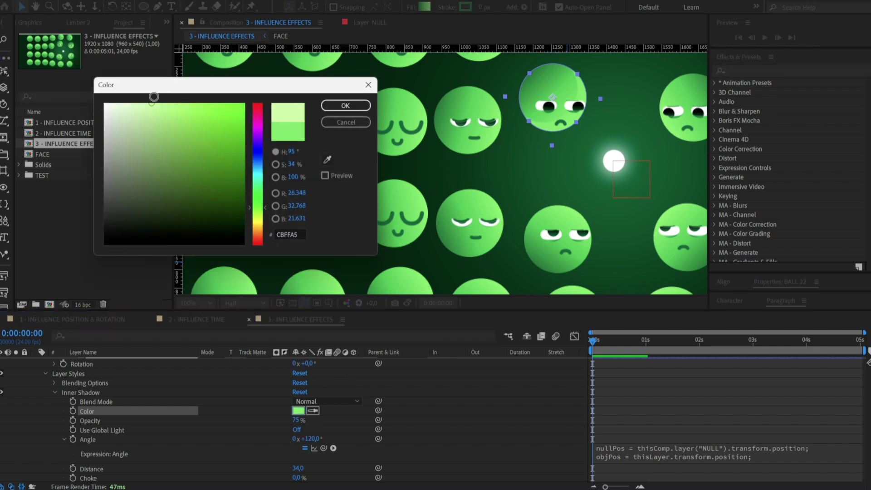
pyautogui.click(346, 105)
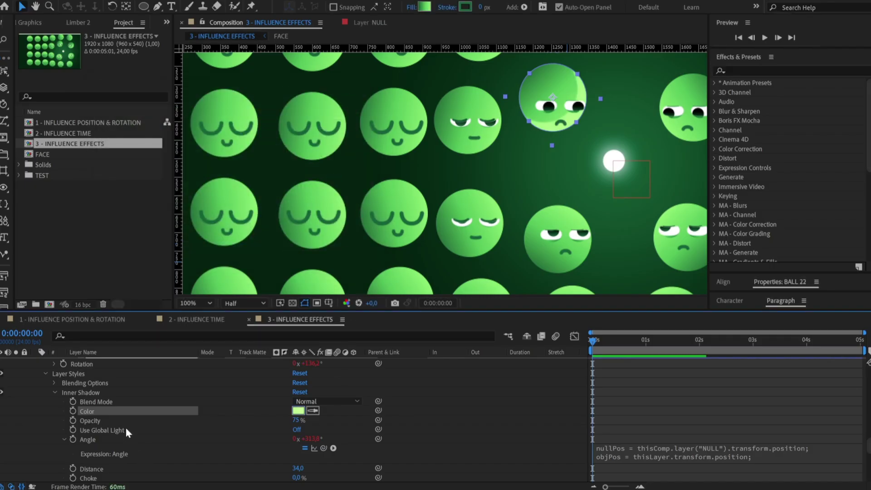
# - Set BALL 22's Inner Shadow opacity to 100%, distance 20, choke 22% and size 27, and drive Opacity with a NULL and CONTROLLER expression
pyautogui.scroll(-3, 126, 427)
pyautogui.click(99, 459)
pyautogui.moveTo(299, 460); pyautogui.dragTo(300, 420)
pyautogui.click(296, 450)
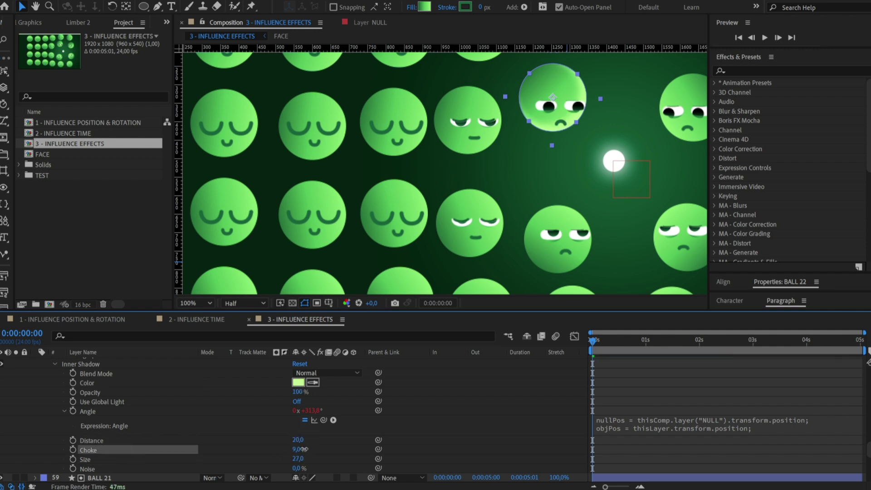
pyautogui.moveTo(317, 450); pyautogui.dragTo(318, 451)
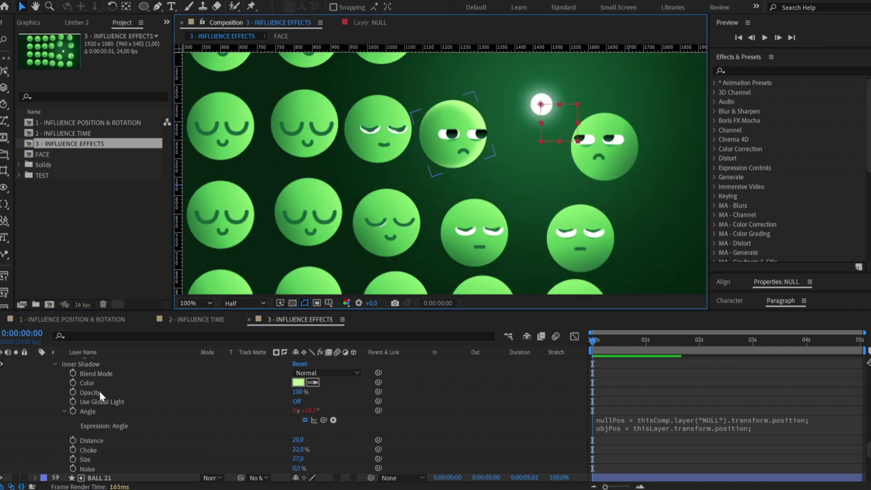
pyautogui.click(90, 392)
pyautogui.hotkey('ctrl', 'v')
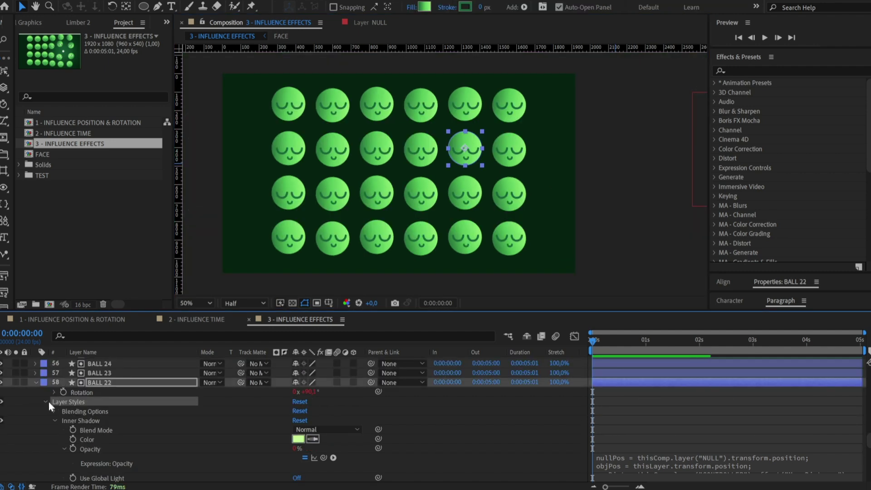
# - Copy BALL 22's Layer Styles, including the Inner Shadow expressions, to the other BALL layers
pyautogui.click(37, 384)
pyautogui.scroll(1, 113, 394)
pyautogui.click(111, 403)
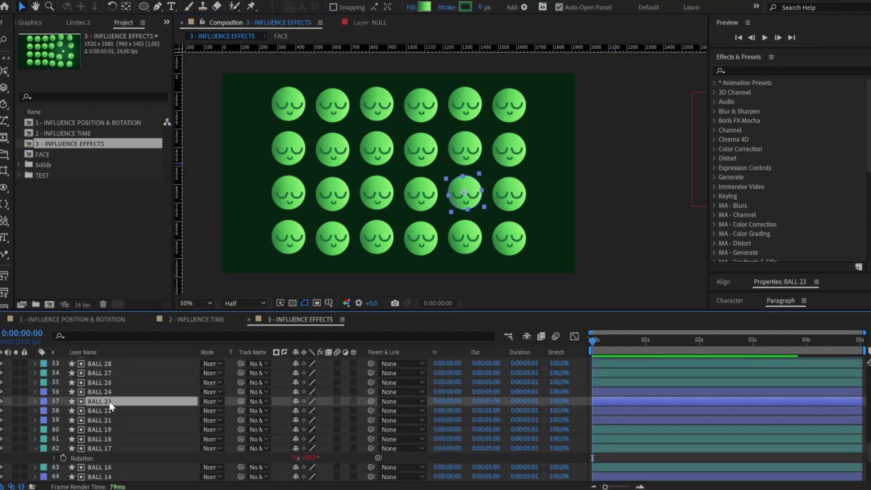
pyautogui.scroll(7, 110, 411)
pyautogui.scroll(-5, 110, 410)
pyautogui.keyDown('shift'); pyautogui.click(105, 440); pyautogui.keyUp('shift')
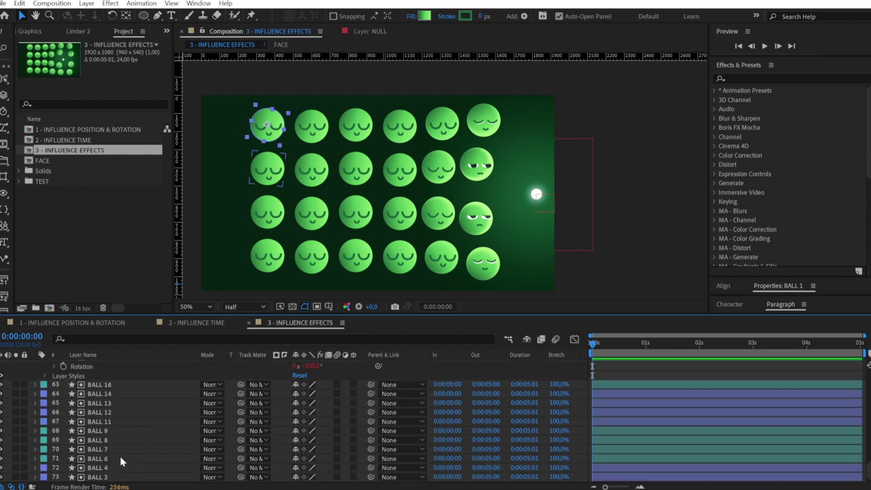
# - Pre-compose every layer except BG into a new composition named PRECOMPED, moving all attributes into it
pyautogui.scroll(15, 123, 442)
pyautogui.keyDown('shift'); pyautogui.click(124, 394); pyautogui.keyUp('shift')
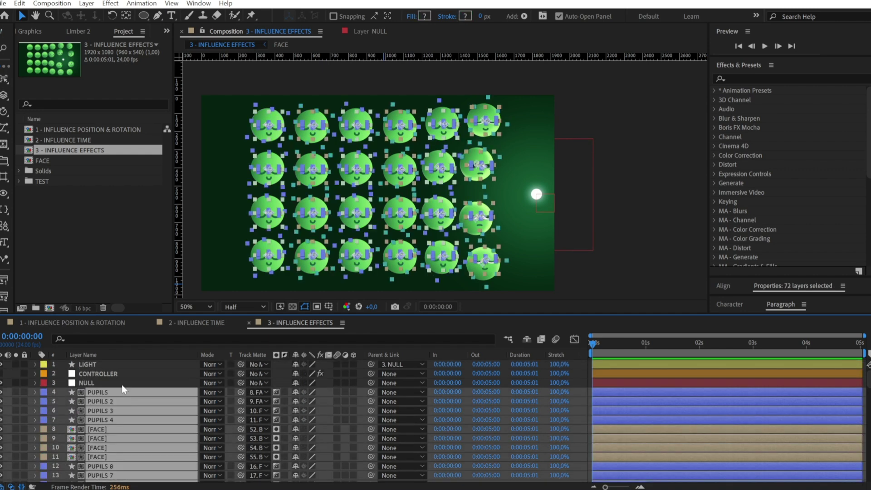
pyautogui.keyDown('shift'); pyautogui.click(121, 384); pyautogui.keyUp('shift')
pyautogui.keyDown('shift'); pyautogui.click(121, 374); pyautogui.keyUp('shift')
pyautogui.keyDown('shift'); pyautogui.click(123, 368); pyautogui.keyUp('shift')
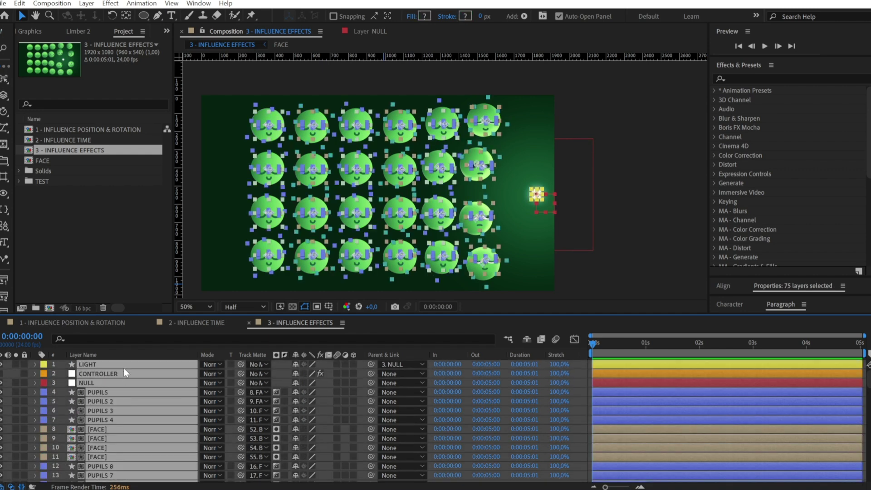
pyautogui.click(190, 312)
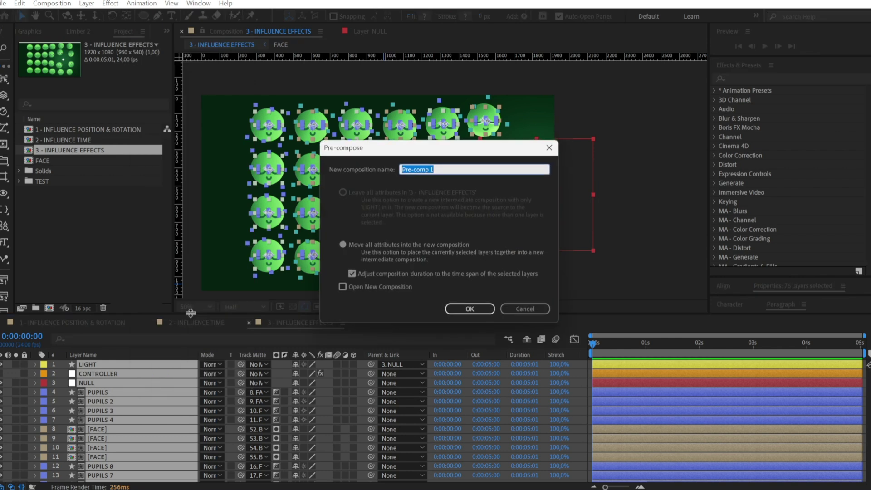
pyautogui.write('PRECOMPED')
pyautogui.press('Return')
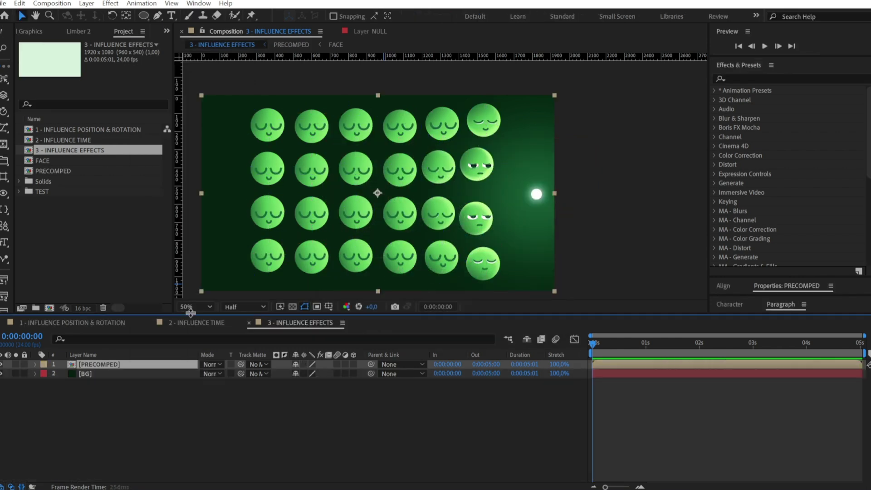
# - Add a new null object above PRECOMPED in the 3 - INFLUENCE EFFECTS composition
pyautogui.click(86, 4)
pyautogui.moveTo(101, 17)
pyautogui.click(272, 67)
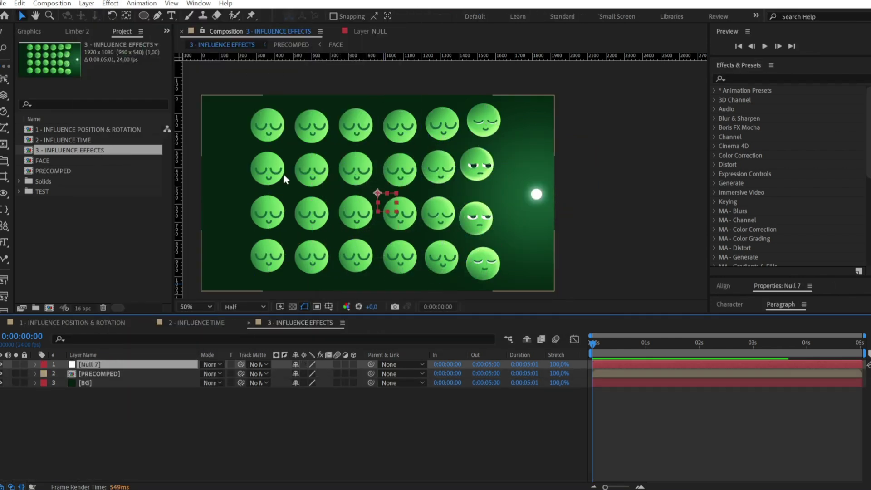
# - Reveal the Position of NULL inside PRECOMPED and show the 3 - INFLUENCE EFFECTS timeline alongside the PRECOMPED timeline
pyautogui.doubleClick(95, 374)
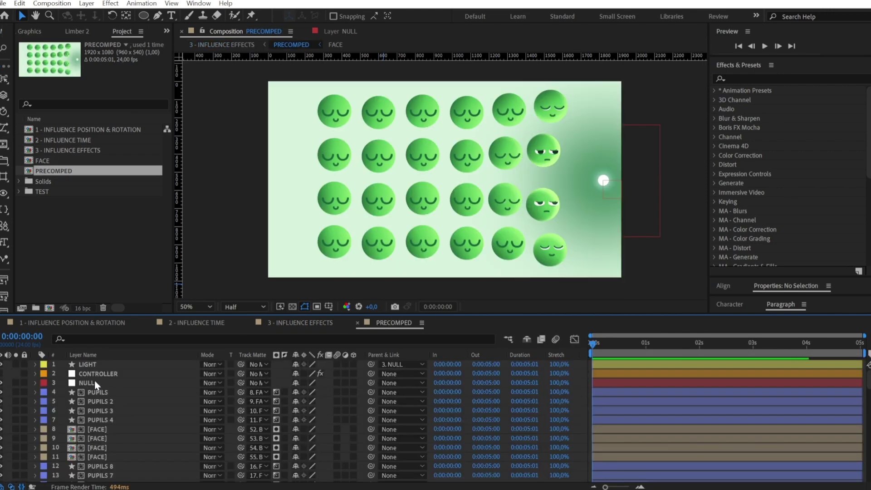
pyautogui.click(92, 384)
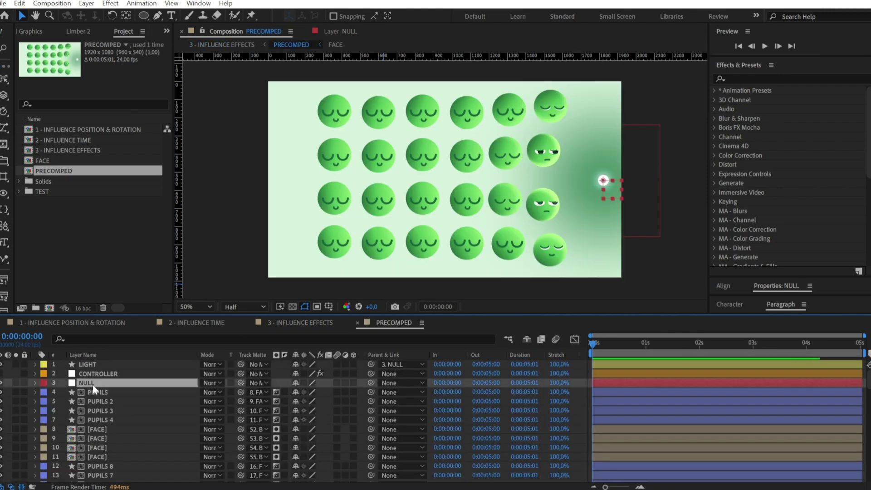
pyautogui.click(294, 323)
pyautogui.moveTo(287, 325); pyautogui.dragTo(304, 293)
# - Rename the new null in 3 - INFLUENCE EFFECTS as NULL and reveal its Position property
pyautogui.click(269, 218)
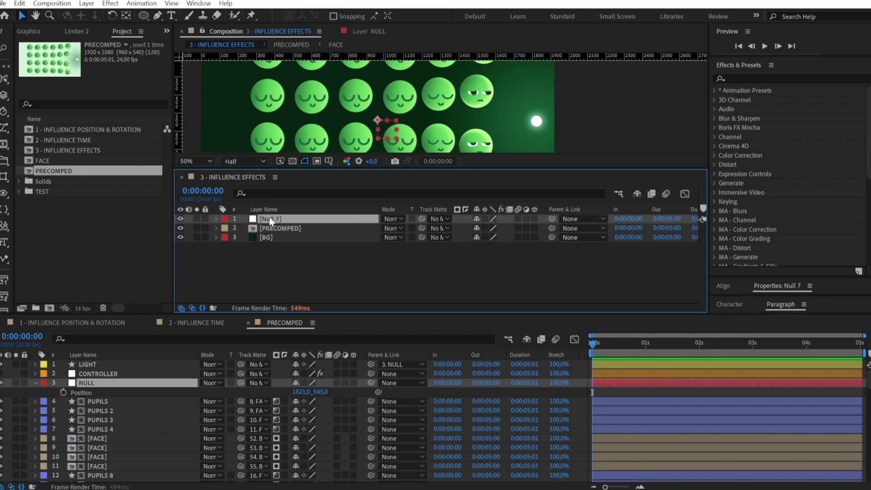
pyautogui.press('Return')
pyautogui.write('NULL')
pyautogui.press('Return')
pyautogui.press('p')
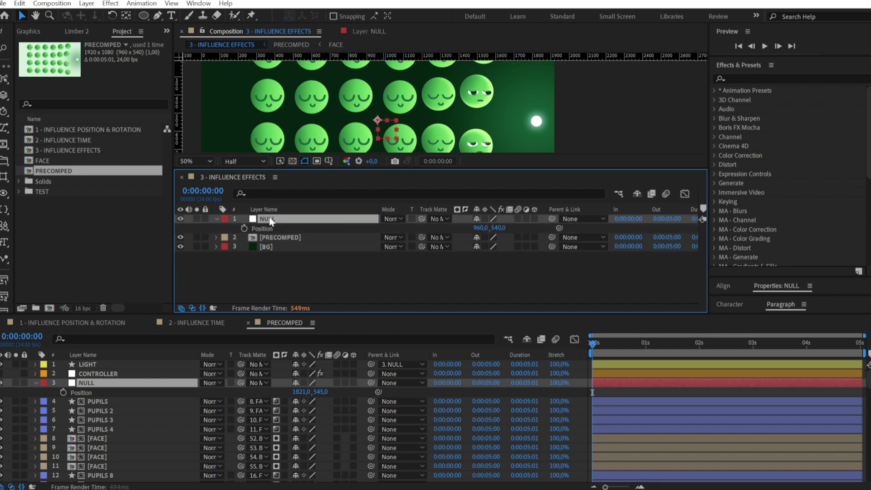
# - Link the Position of PRECOMPED's NULL to the main composition's NULL Position, and regroup the two timelines
pyautogui.click(125, 384)
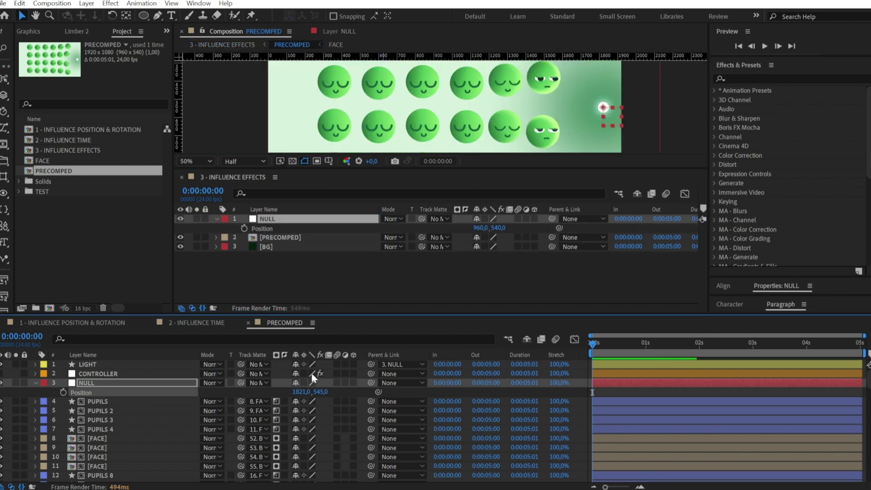
pyautogui.moveTo(379, 392); pyautogui.dragTo(262, 230)
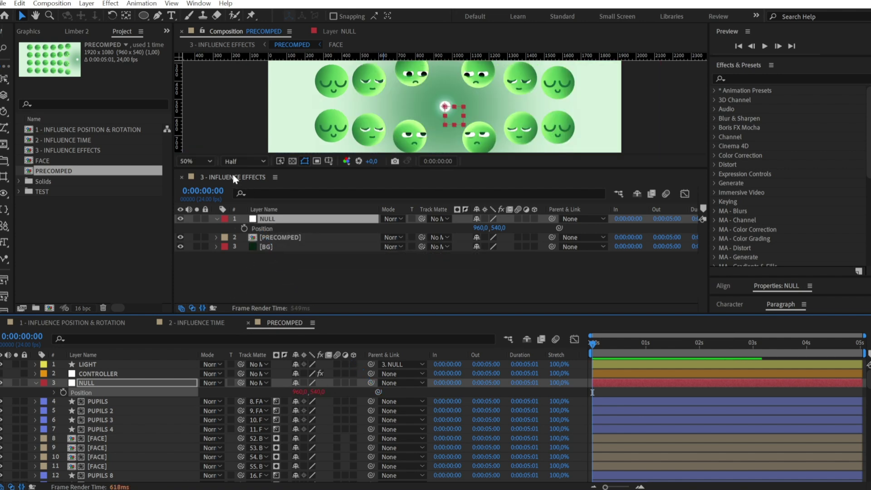
pyautogui.moveTo(233, 177); pyautogui.dragTo(341, 321)
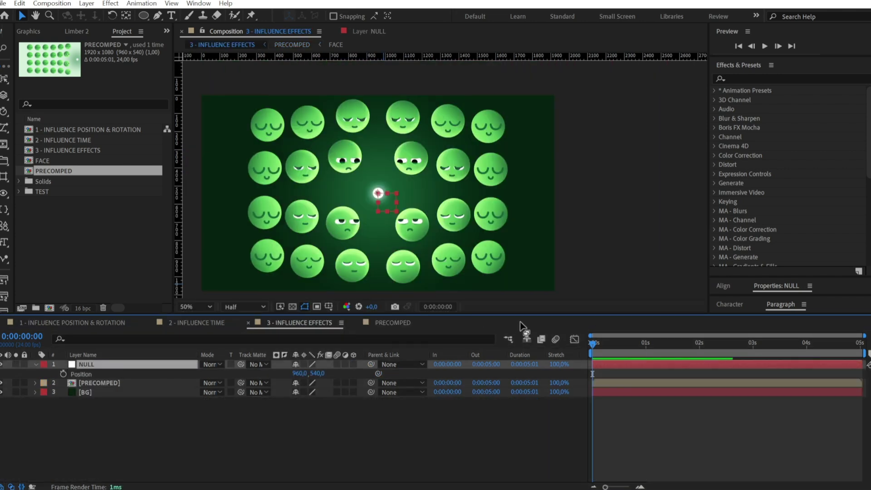
# - Move the main composition's NULL to about 950, 262 to test the position link
pyautogui.moveTo(389, 203); pyautogui.dragTo(388, 153)
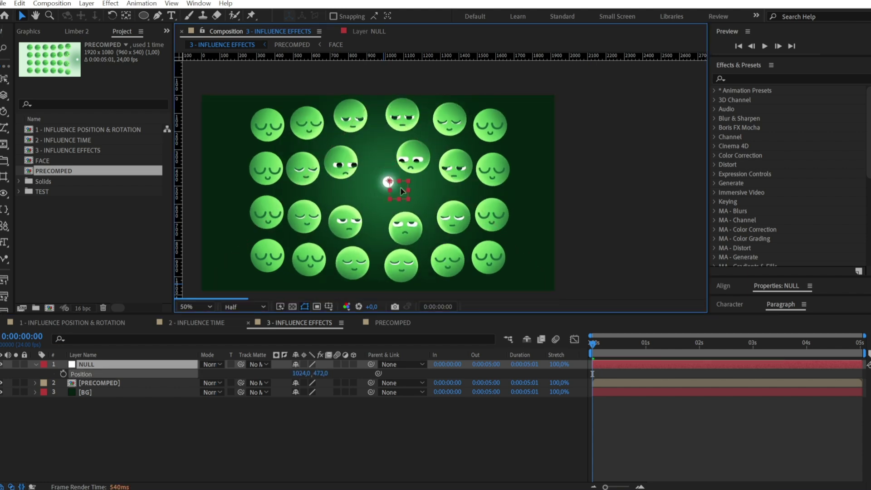
pyautogui.moveTo(401, 191); pyautogui.dragTo(387, 152)
pyautogui.click(231, 452)
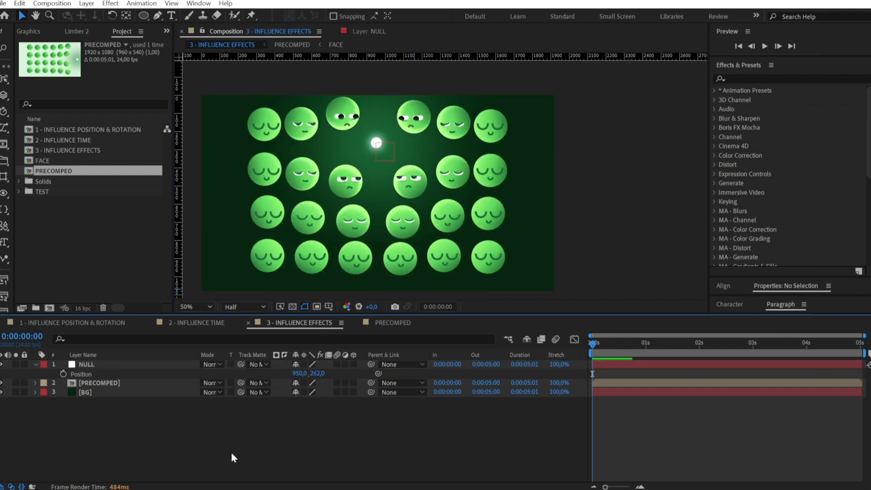
# - Duplicate the PRECOMPED layer in 3 - INFLUENCE EFFECTS and select the lower copy
pyautogui.click(150, 385)
pyautogui.hotkey('ctrl', 'd')
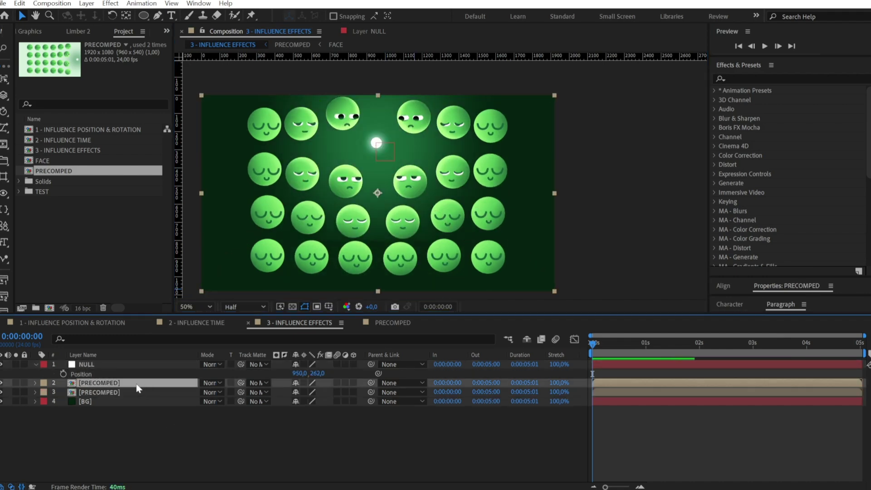
pyautogui.click(139, 393)
# - Move Medium Gray-Turquoise Solid 2 from PRECOMPED to just above BG in 3 - INFLUENCE EFFECTS and parent it to NULL
pyautogui.doubleClick(123, 393)
pyautogui.scroll(-10, 114, 449)
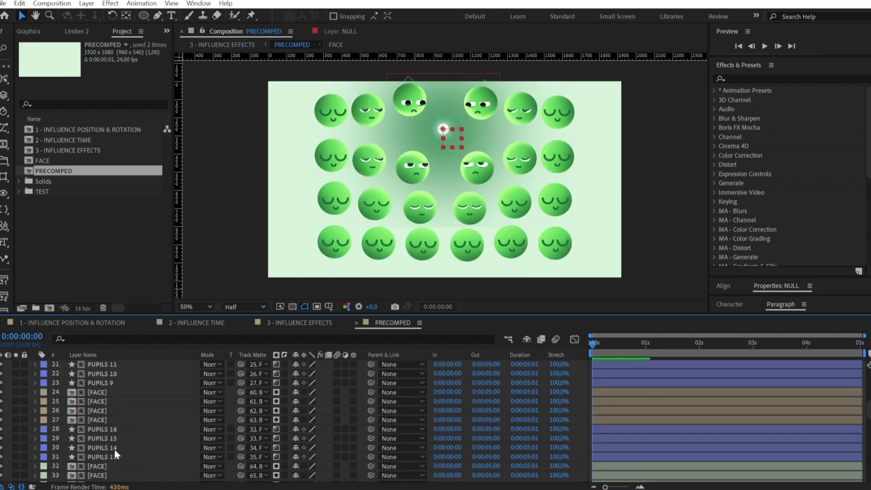
pyautogui.click(118, 477)
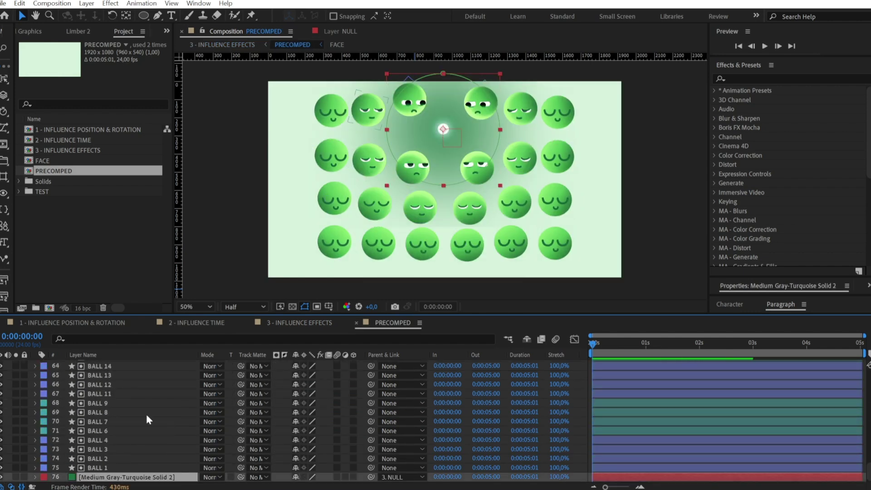
pyautogui.hotkey('ctrl', 'x')
pyautogui.click(302, 322)
pyautogui.hotkey('ctrl', 'v')
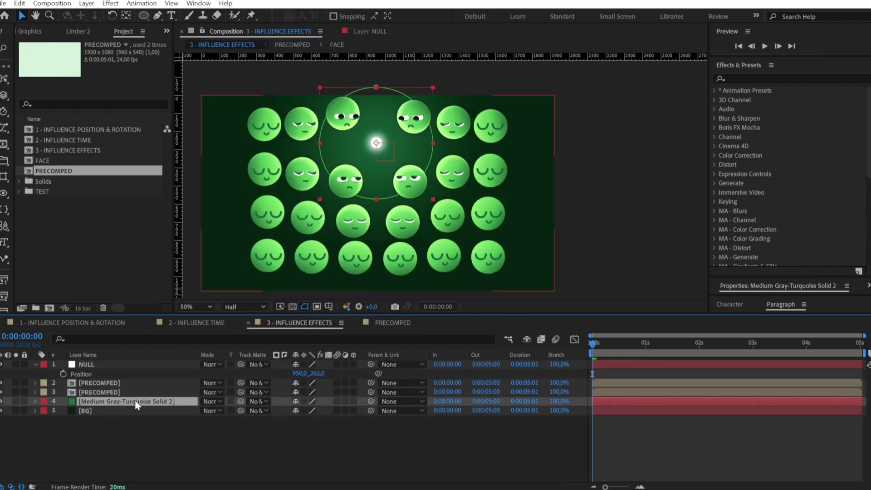
pyautogui.moveTo(371, 402); pyautogui.dragTo(99, 366)
# - Apply a Fill effect with a near-black color to the lower PRECOMPED copy and rename that layer PRECOMPED SHADOW
pyautogui.click(97, 391)
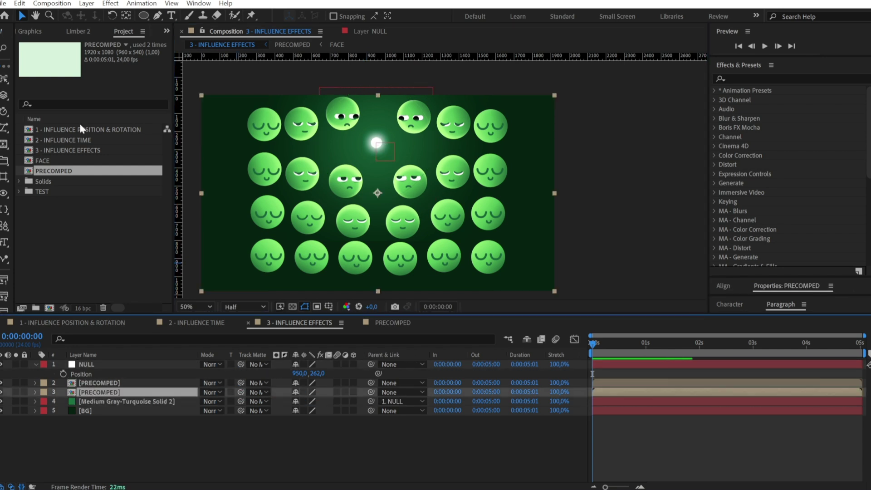
pyautogui.click(111, 4)
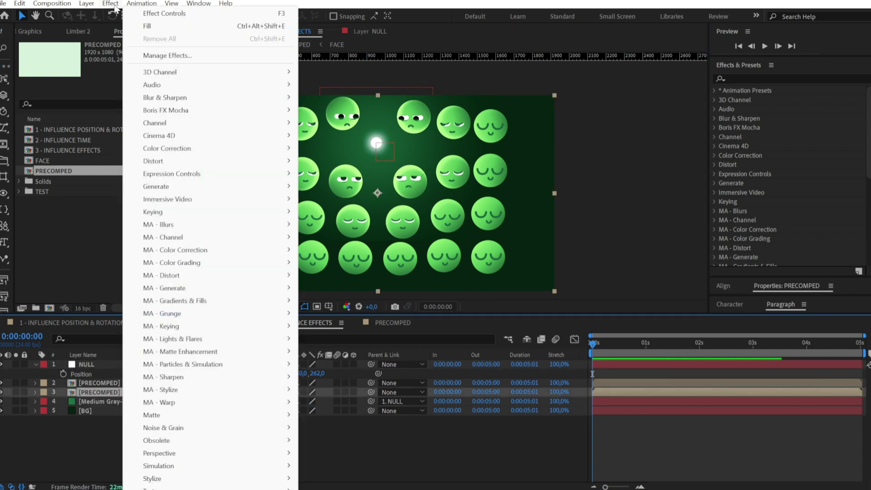
pyautogui.moveTo(173, 186)
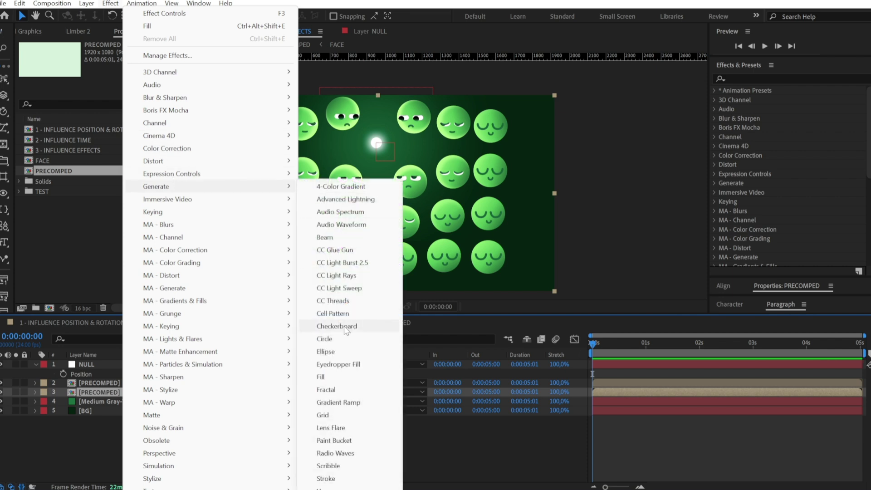
pyautogui.click(350, 379)
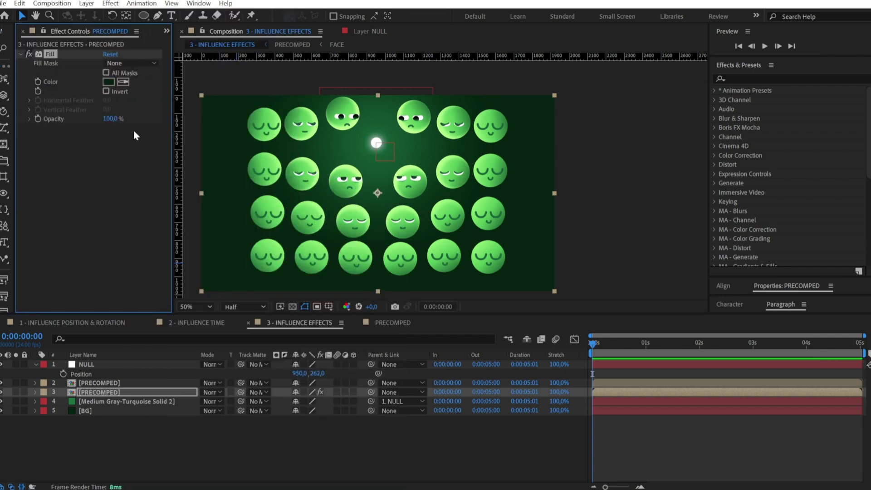
pyautogui.click(109, 81)
pyautogui.click(327, 114)
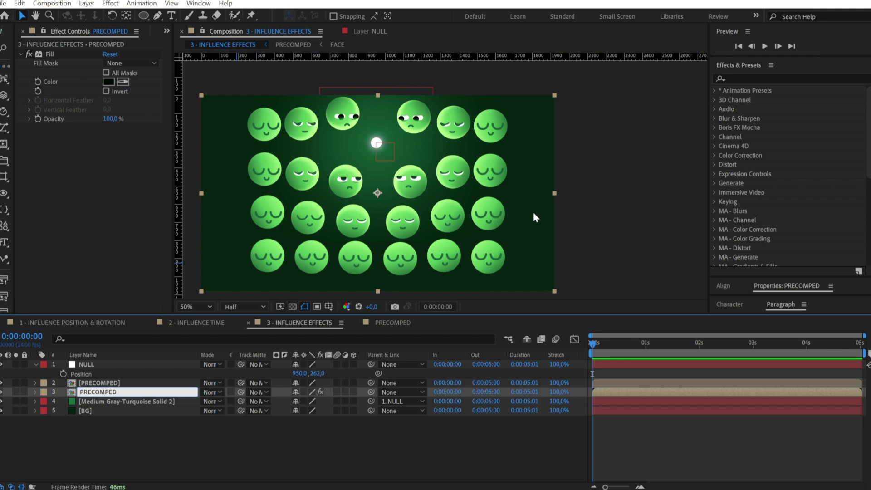
pyautogui.write('DOW')
pyautogui.press('Return')
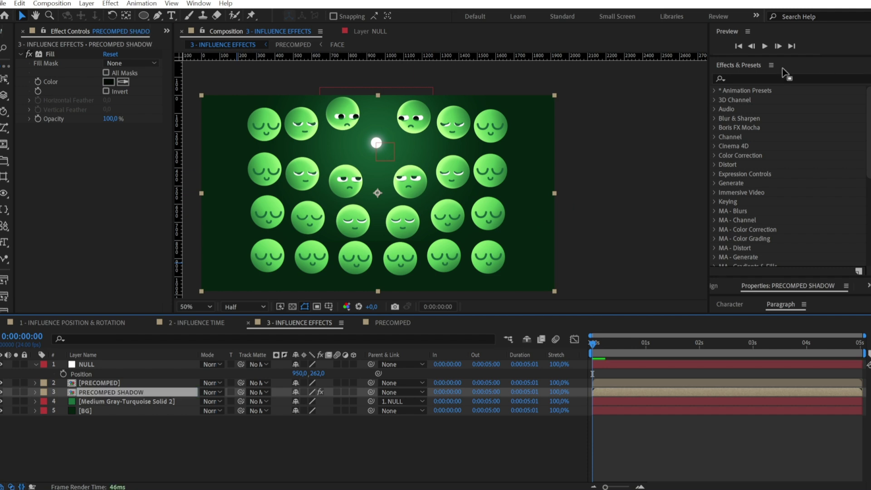
# - Find the CC Radial Fast Blur effect and apply it to the PRECOMPED SHADOW layer
pyautogui.click(787, 77)
pyautogui.write('radial fa')
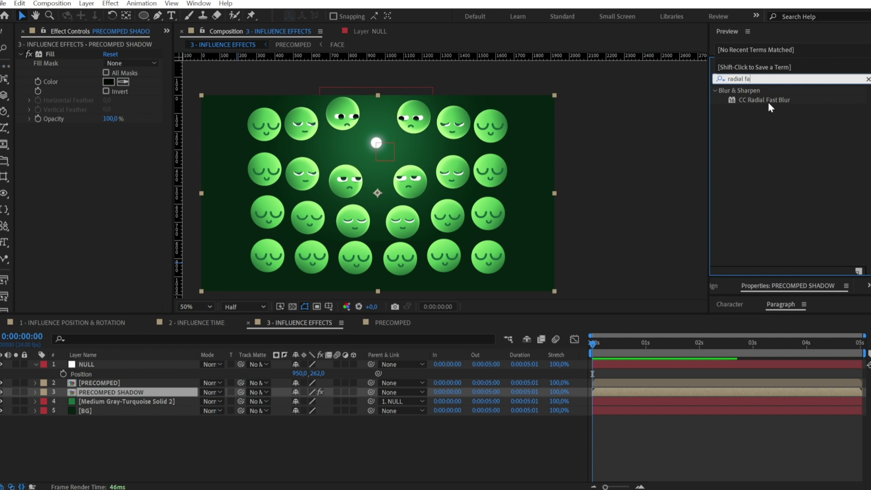
pyautogui.moveTo(769, 103); pyautogui.dragTo(108, 393)
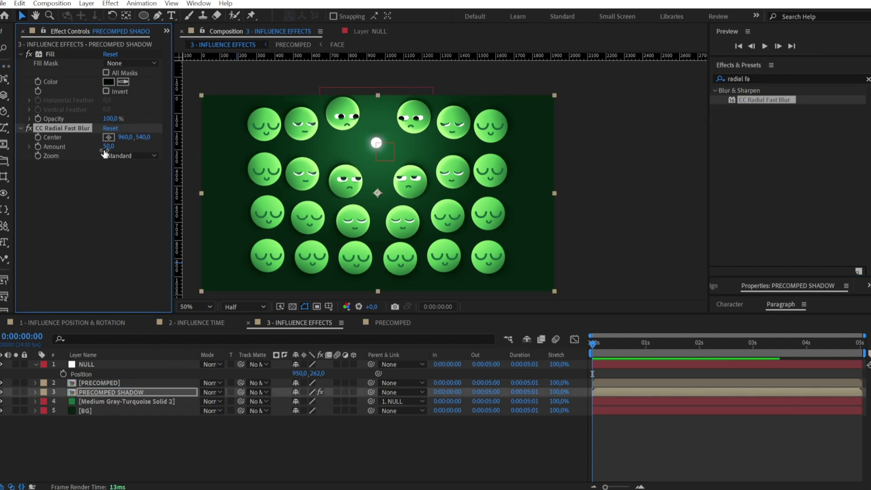
# - Set the CC Radial Fast Blur amount on PRECOMPED SHADOW to 90 and link its Center to the NULL layer's Position
pyautogui.press('Return')
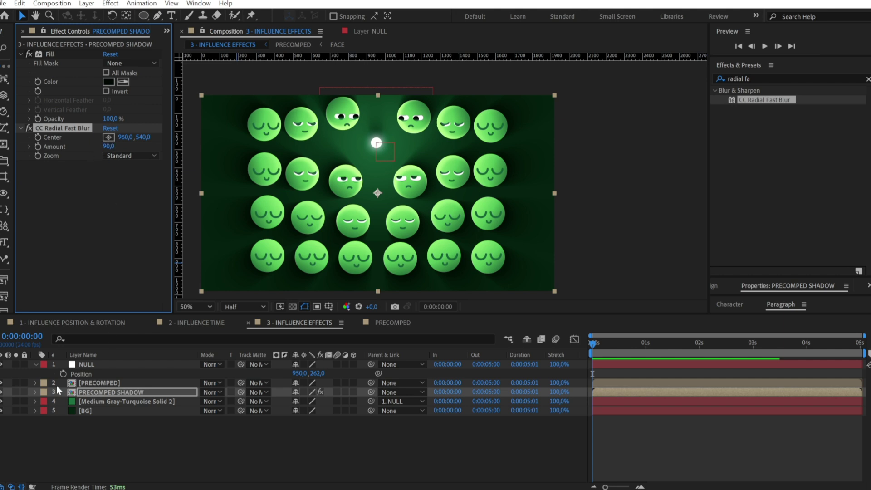
pyautogui.click(35, 392)
pyautogui.click(44, 402)
pyautogui.click(54, 420)
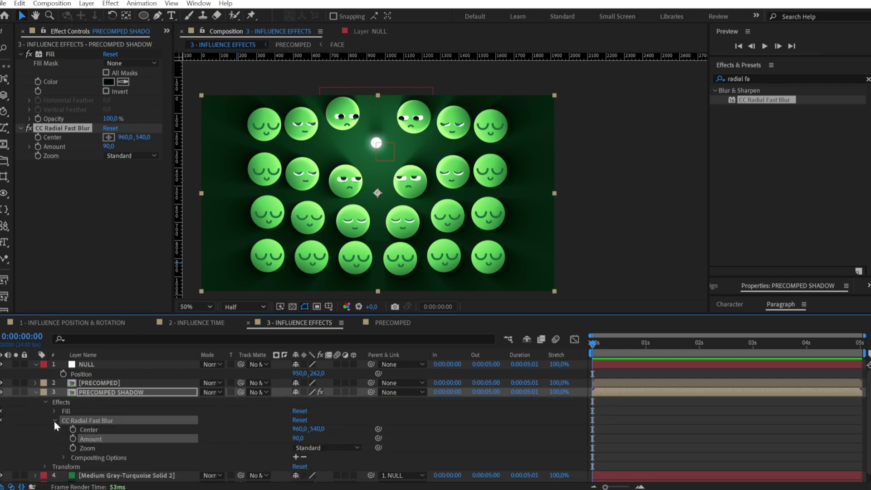
pyautogui.click(91, 431)
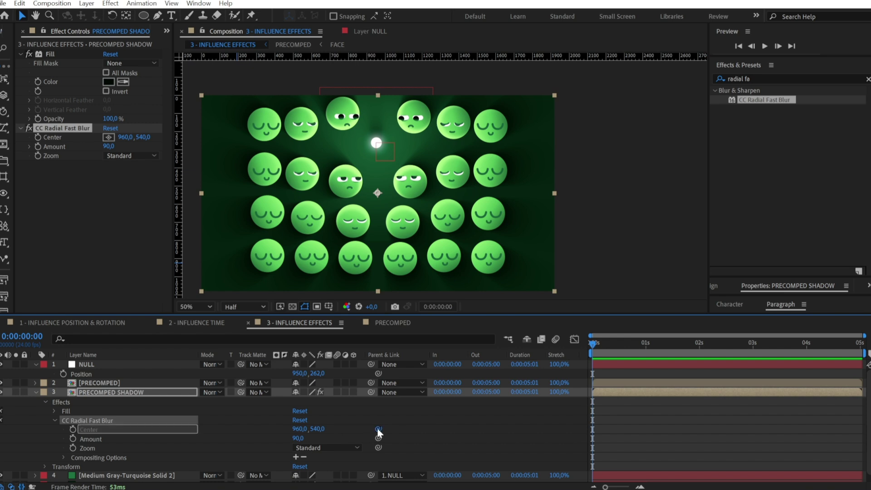
pyautogui.moveTo(109, 429); pyautogui.dragTo(92, 377)
# - Move the LIGHT layer from PRECOMPED into 3 - INFLUENCE EFFECTS just above the PRECOMPED layer and parent it to NULL
pyautogui.click(127, 383)
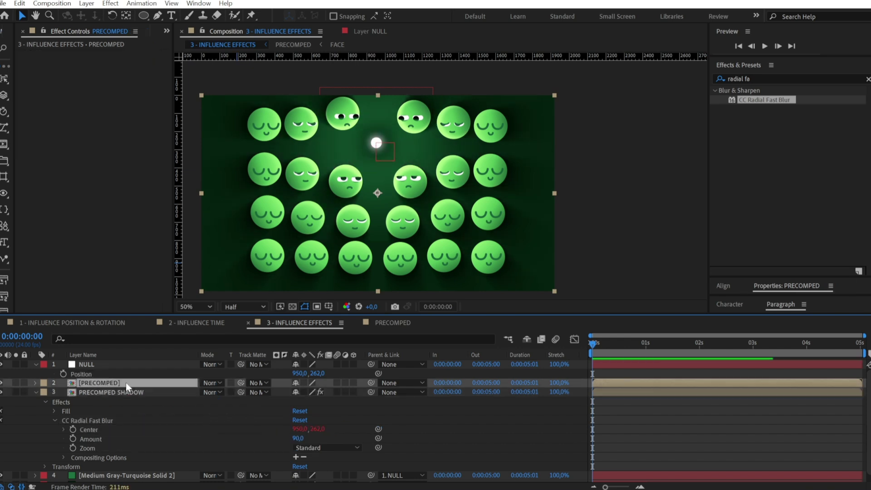
pyautogui.doubleClick(126, 383)
pyautogui.scroll(5, 121, 379)
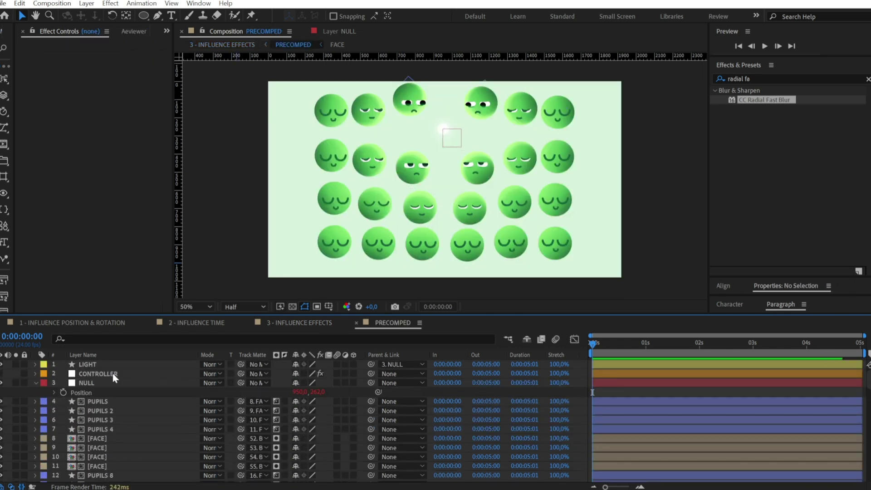
pyautogui.click(109, 374)
pyautogui.click(105, 365)
pyautogui.hotkey('ctrl', 'x')
pyautogui.click(300, 323)
pyautogui.hotkey('ctrl', 'v')
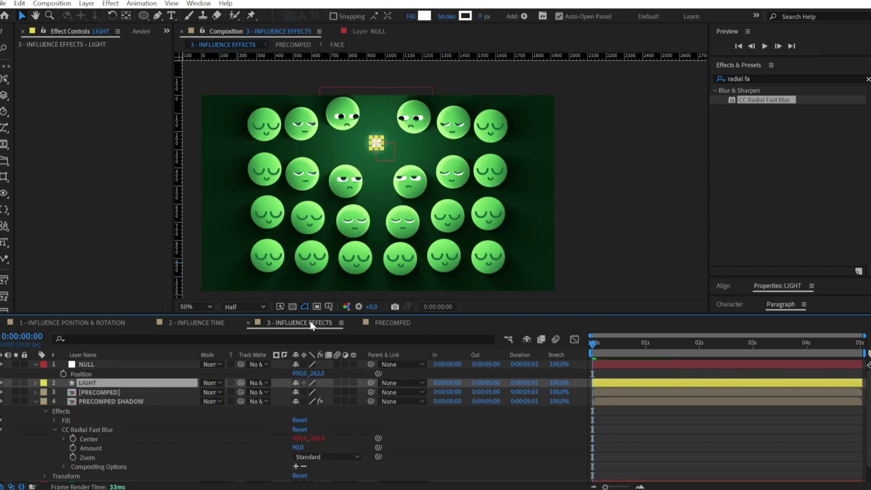
pyautogui.moveTo(164, 375); pyautogui.dragTo(135, 365)
pyautogui.click(614, 162)
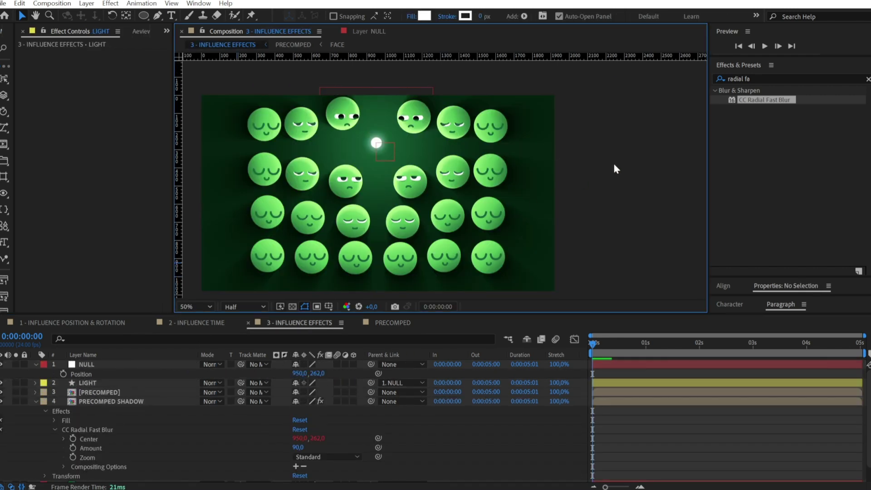
# - Move the NULL layer horizontally across the ball grid to try out the light and radial shadows
pyautogui.click(609, 365)
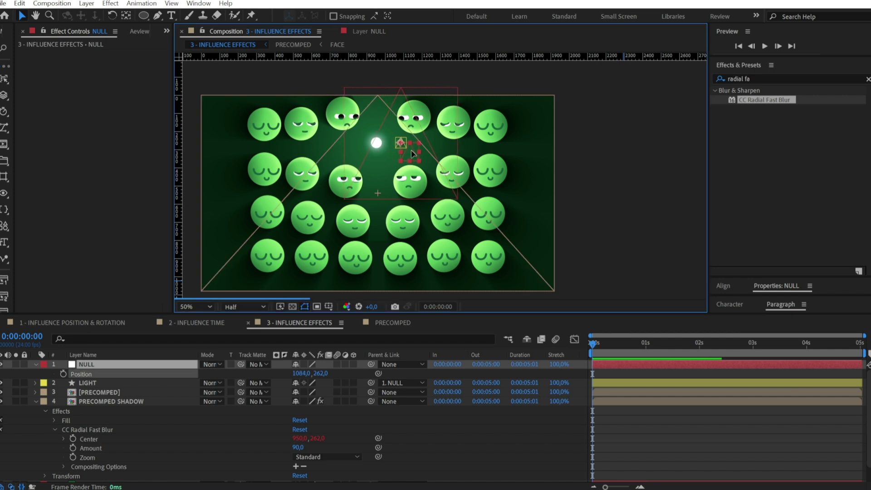